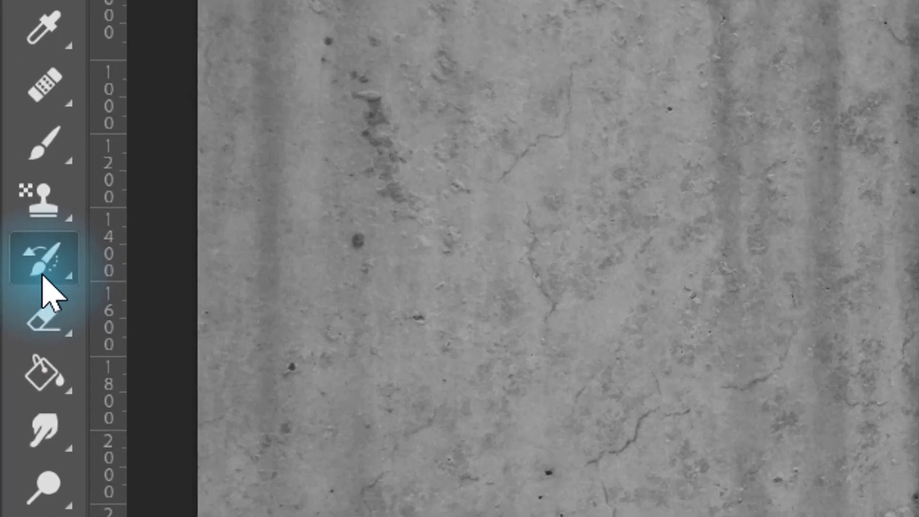
Reveal the History Brush and Art History Brush variants in the toolbar flyout.
right_click(14, 260)
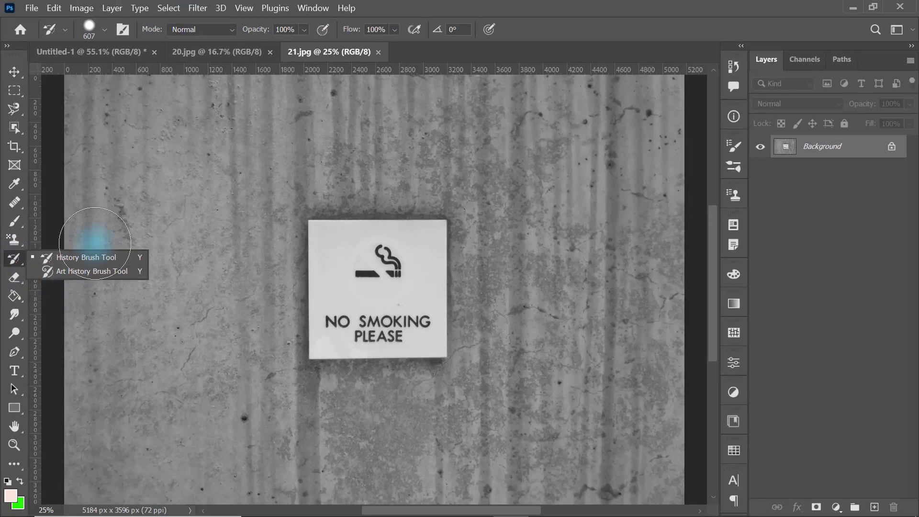
Paint a green heart left of the sign with a 589 px Color-mode brush.
left_click(14, 222)
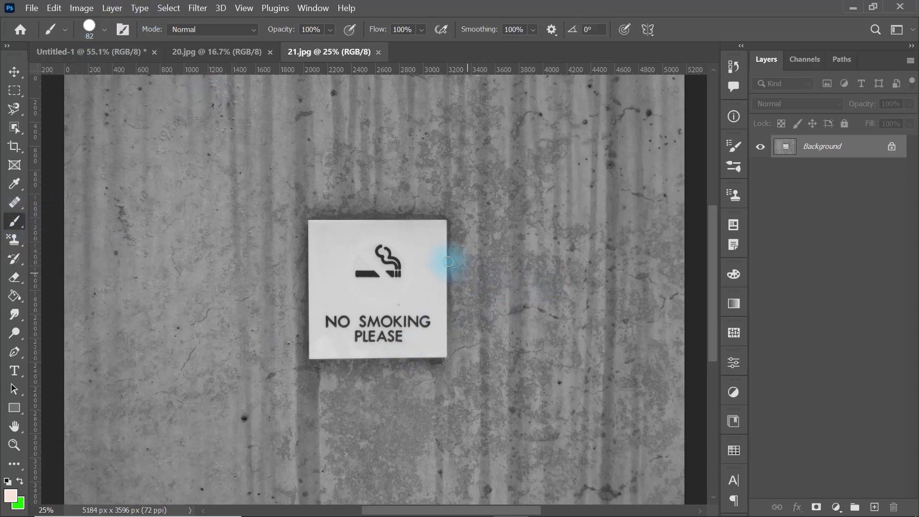
left_click(206, 29)
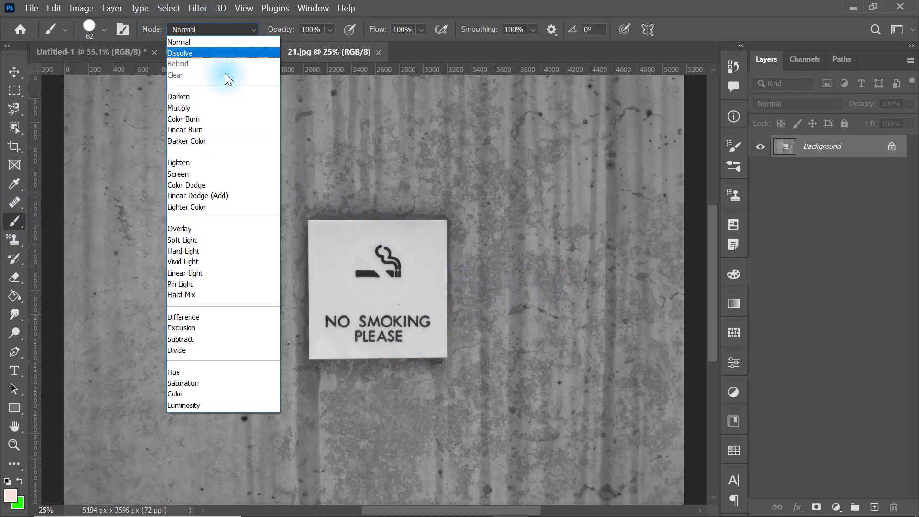
left_click(204, 393)
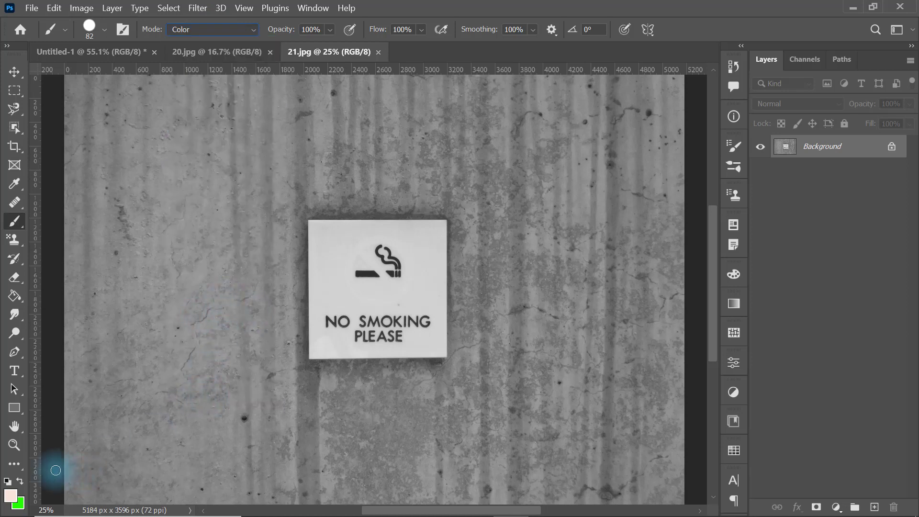
left_click(21, 488)
left_click_drag(164, 368, 244, 175)
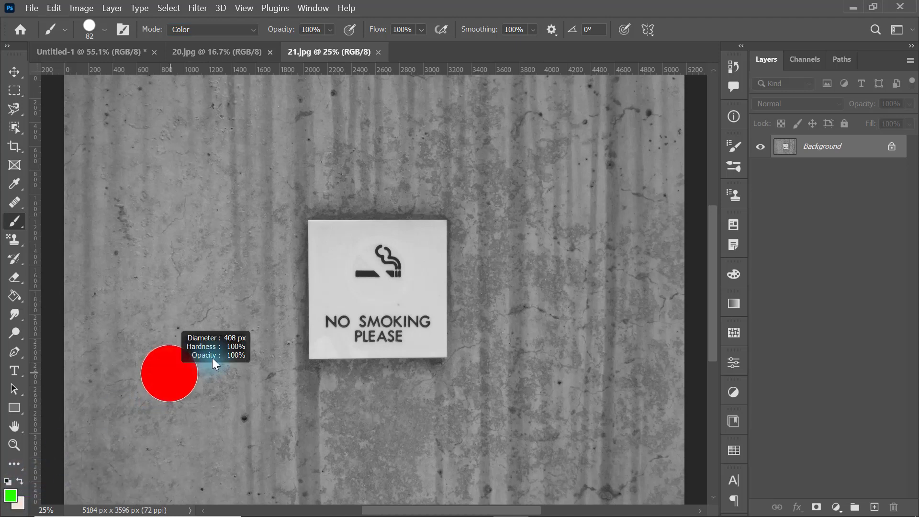
mouse_move(127, 206)
left_mouse_down()
mouse_move(154, 308)
mouse_move(174, 328)
mouse_move(213, 251)
left_mouse_up()
left_click_drag(216, 216, 215, 262)
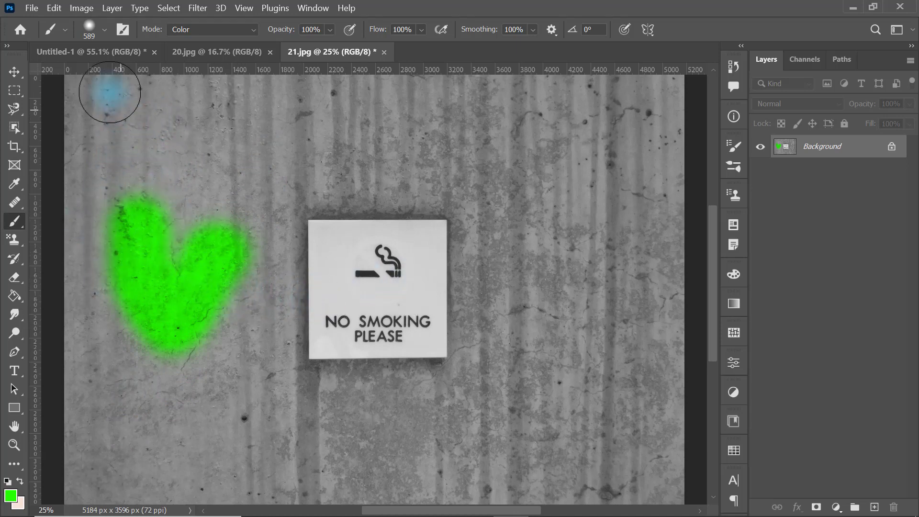
Pick blue as the foreground colour and paint a heart right of the sign.
left_click(17, 495)
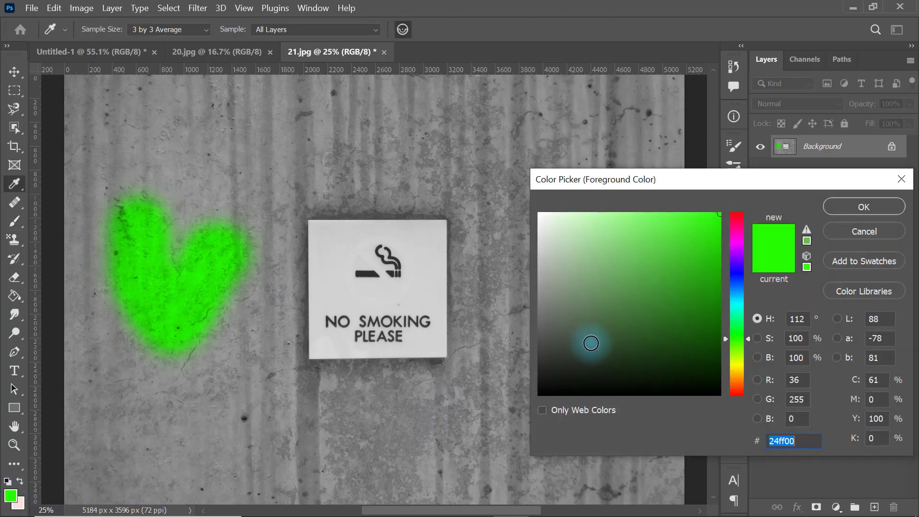
left_click(736, 285)
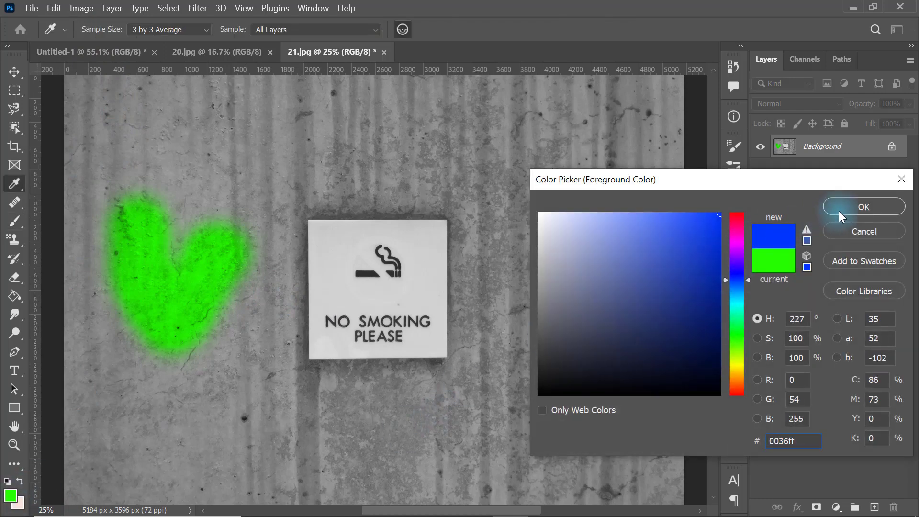
left_click(864, 207)
mouse_move(602, 235)
left_mouse_down()
mouse_move(584, 296)
mouse_move(468, 263)
mouse_move(578, 225)
mouse_move(566, 224)
left_mouse_up()
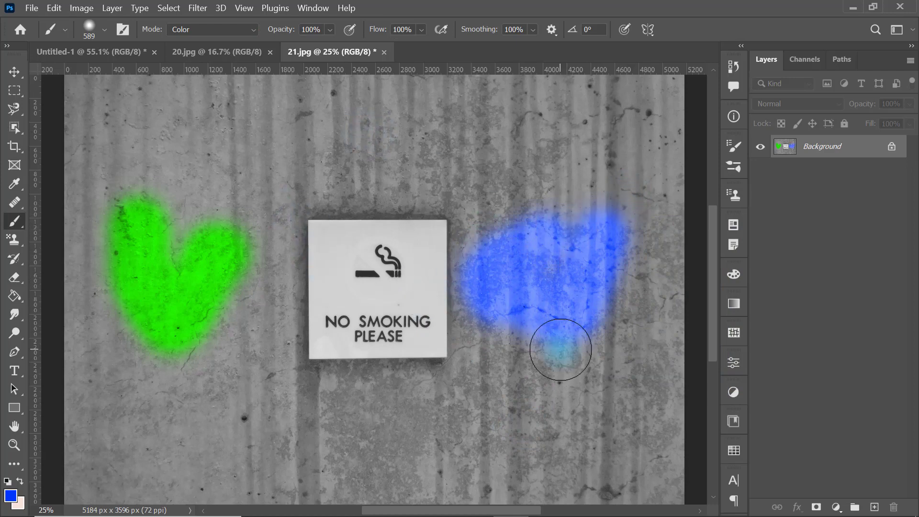
Switch the foreground to red and paint a wide band across the upper wall.
left_click(10, 494)
left_click_drag(737, 280, 738, 213)
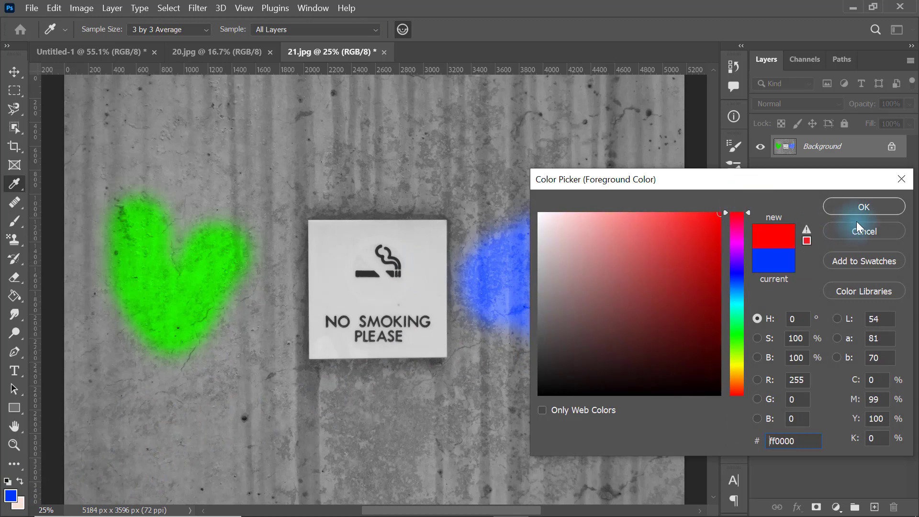
left_click(863, 207)
left_click_drag(191, 117, 452, 184)
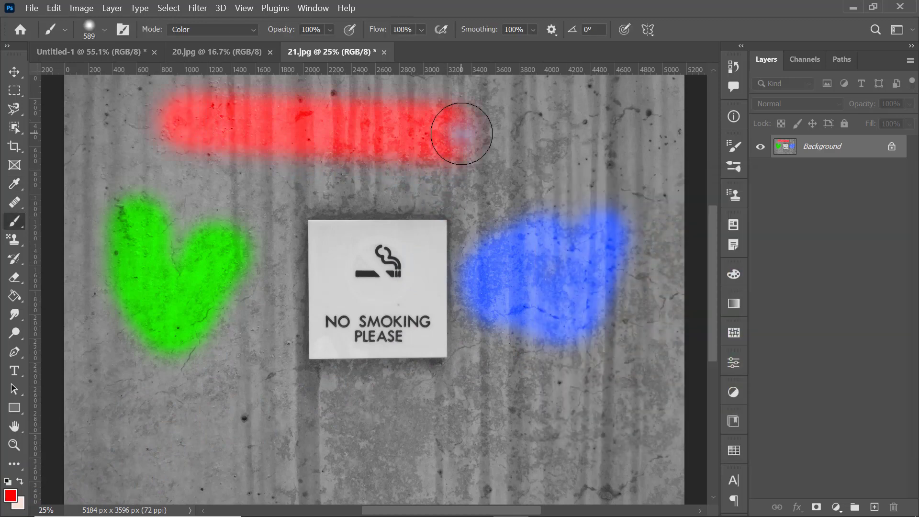
left_click_drag(174, 165, 452, 177)
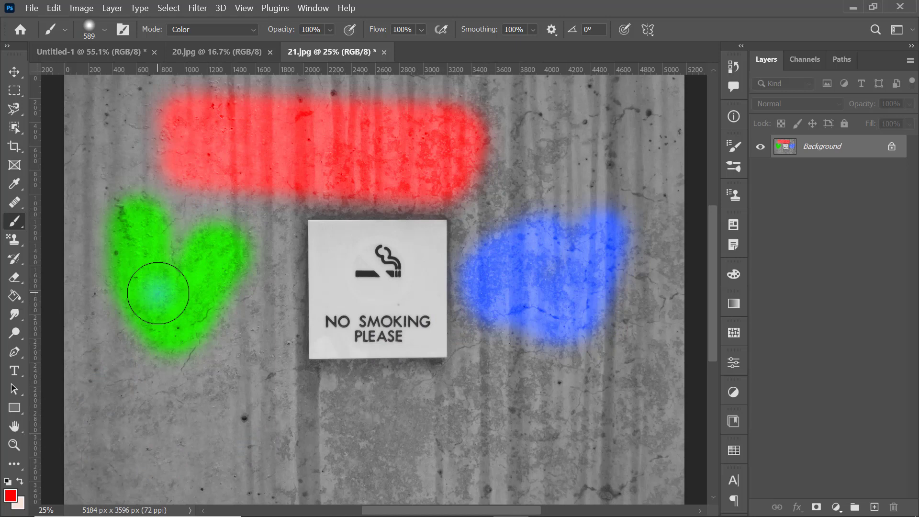
Undo recent strokes, erase the green heart with the Eraser, then undo the erasure.
key("ctrl+z")
key("ctrl+z")
key("ctrl+z")
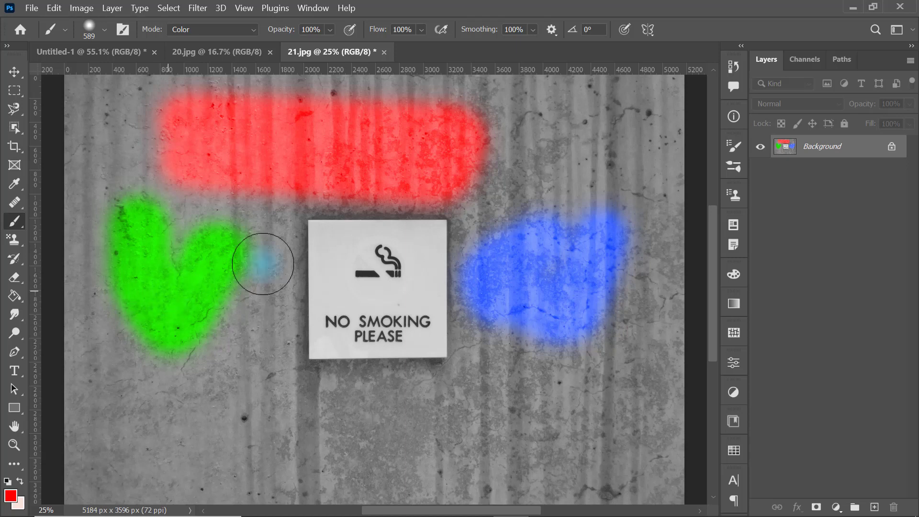
left_click(14, 277)
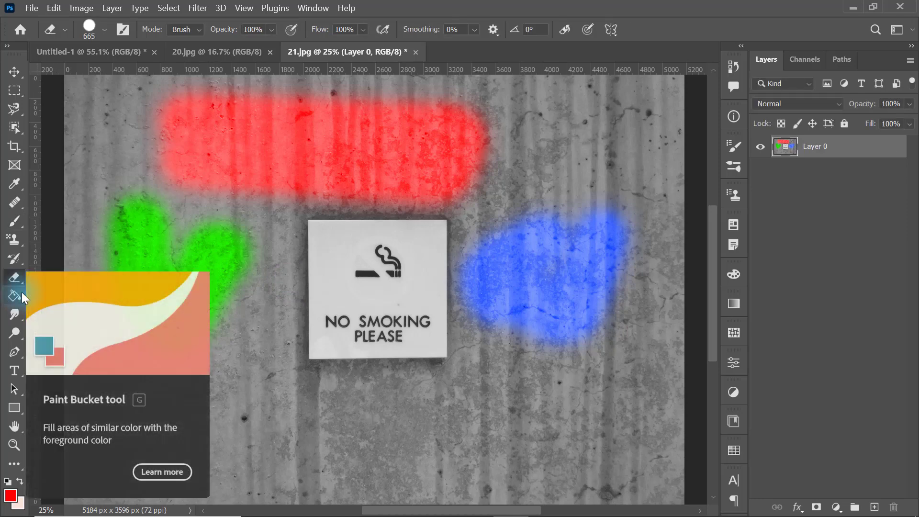
mouse_move(193, 284)
left_mouse_down()
mouse_move(134, 237)
mouse_move(146, 348)
left_mouse_up()
key("ctrl+z")
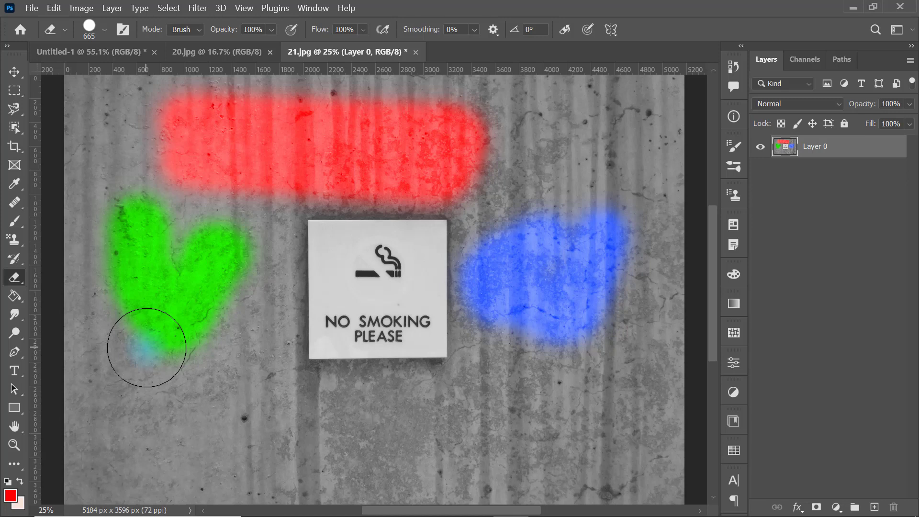
right_click(14, 259)
Paint over the blue, green and red strokes with an 836 px History Brush.
left_click(72, 255)
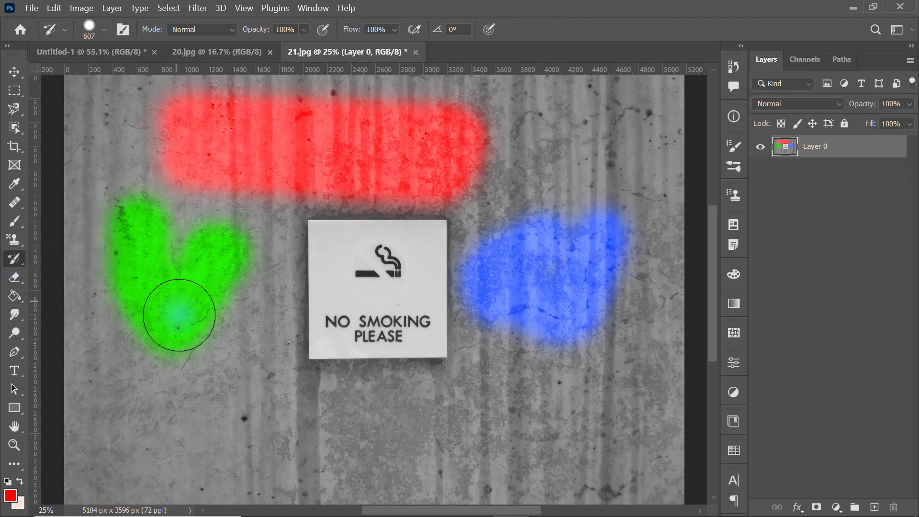
mouse_move(207, 304)
left_mouse_down()
mouse_move(222, 244)
mouse_move(150, 375)
mouse_move(158, 246)
mouse_move(143, 239)
mouse_move(179, 327)
left_mouse_up()
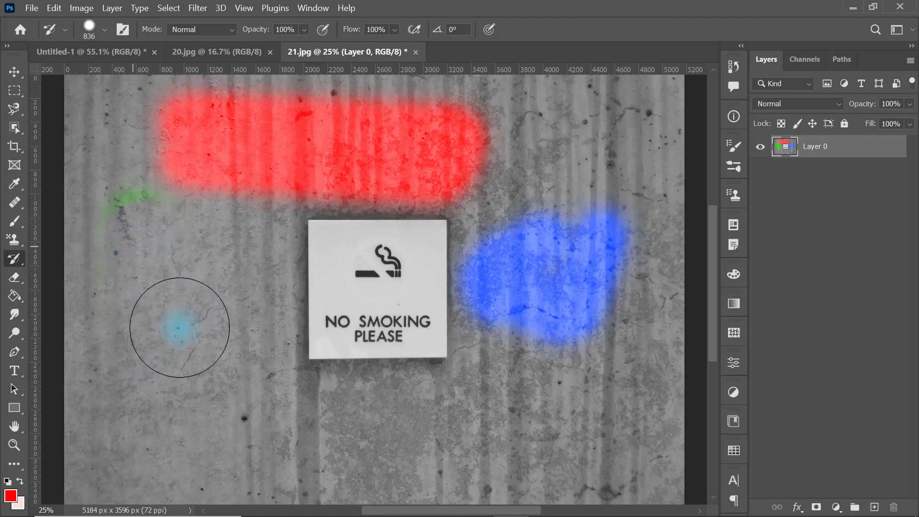
mouse_move(615, 266)
left_mouse_down()
mouse_move(564, 307)
mouse_move(542, 260)
mouse_move(494, 328)
mouse_move(496, 268)
mouse_move(463, 275)
left_mouse_up()
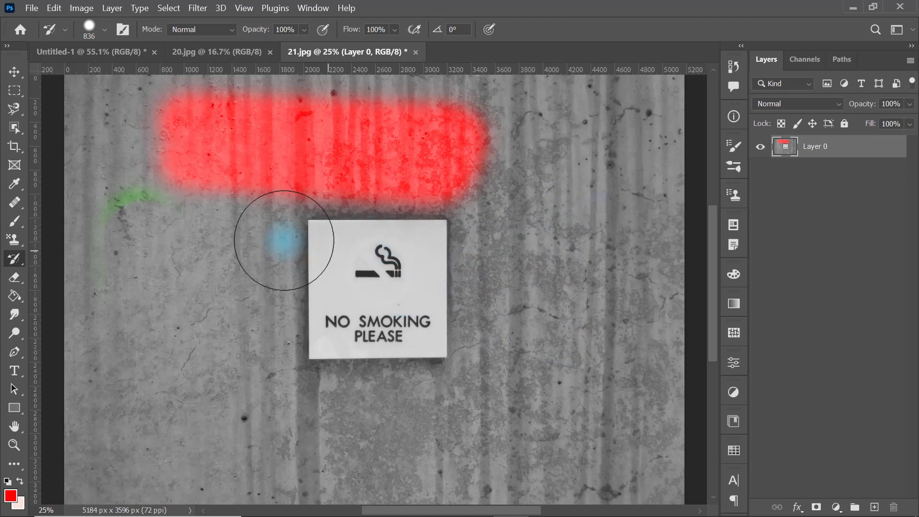
mouse_move(139, 226)
left_mouse_down()
mouse_move(119, 254)
mouse_move(195, 254)
mouse_move(131, 156)
mouse_move(376, 185)
mouse_move(369, 137)
mouse_move(277, 123)
mouse_move(438, 150)
mouse_move(439, 204)
left_mouse_up()
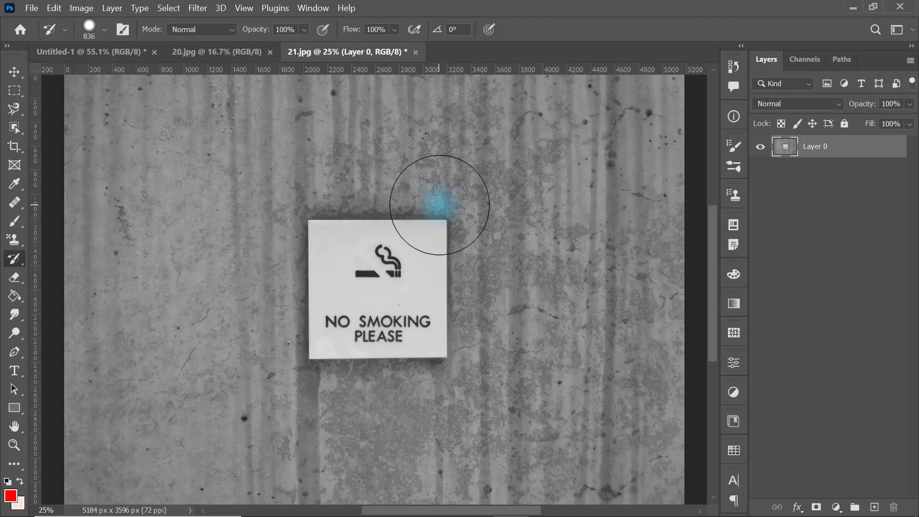
right_click(15, 258)
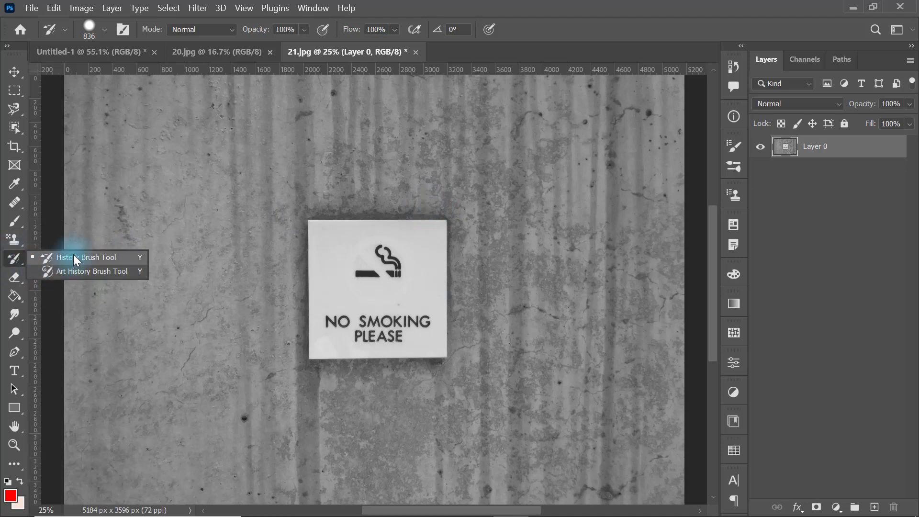
Show the History panel from the Window menu and scroll its Open, Brush Tool and History Brush states.
left_click(85, 260)
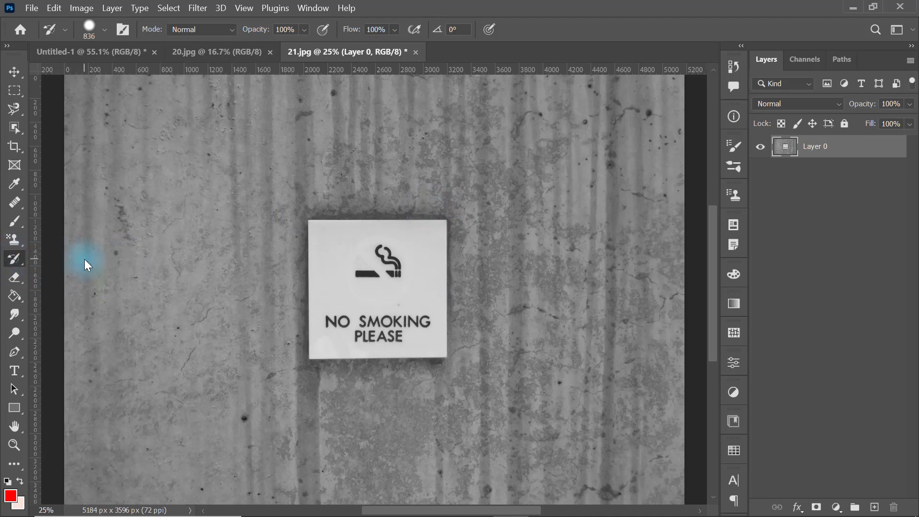
left_click(733, 67)
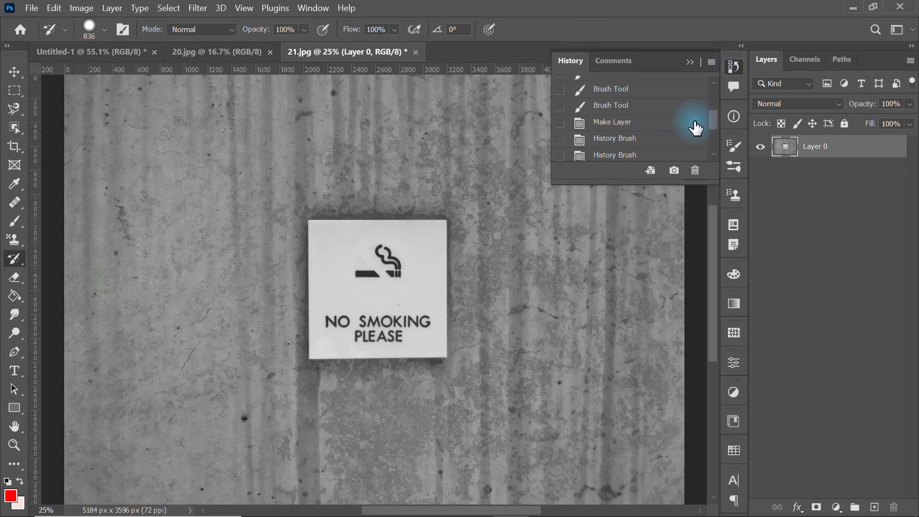
mouse_move(711, 123)
left_mouse_down()
mouse_move(709, 142)
mouse_move(722, 79)
left_mouse_up()
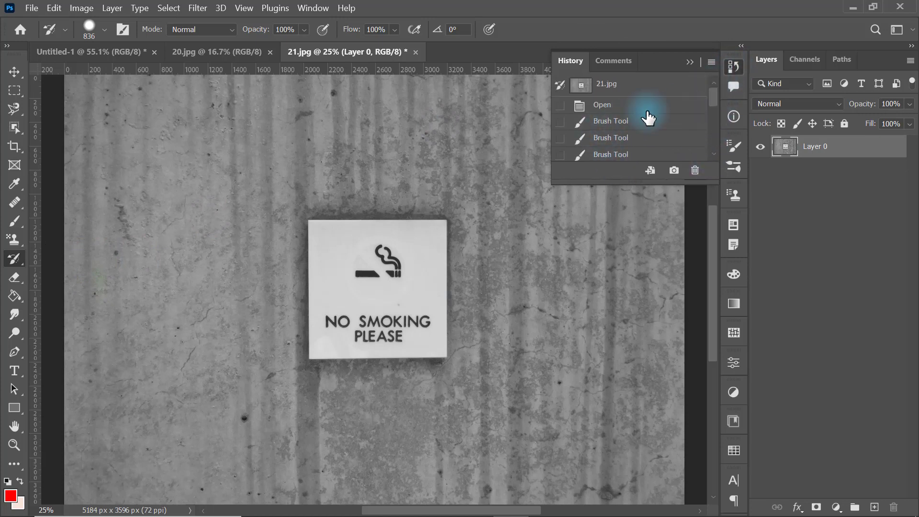
left_click(734, 68)
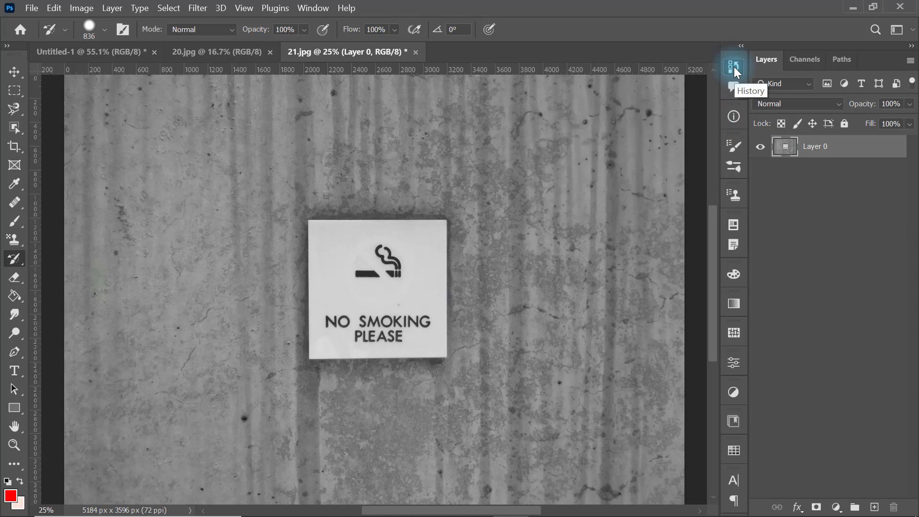
left_click(312, 8)
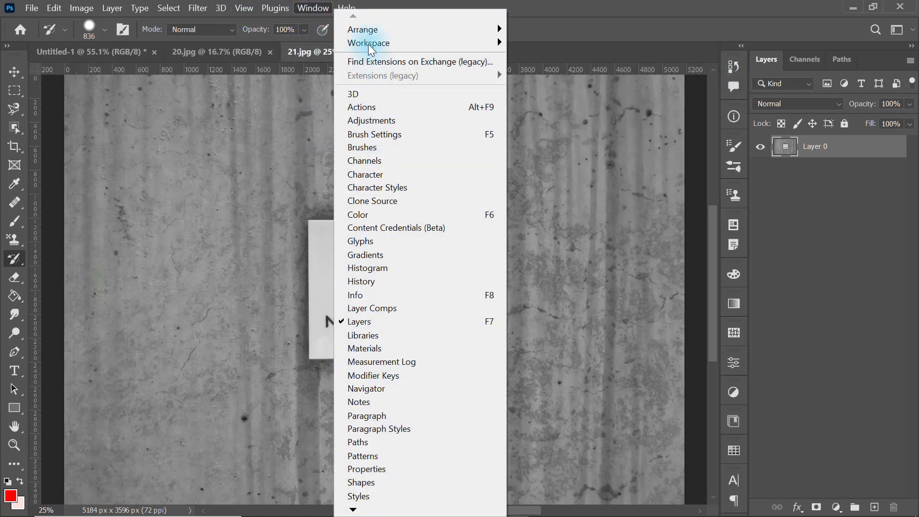
left_click(395, 282)
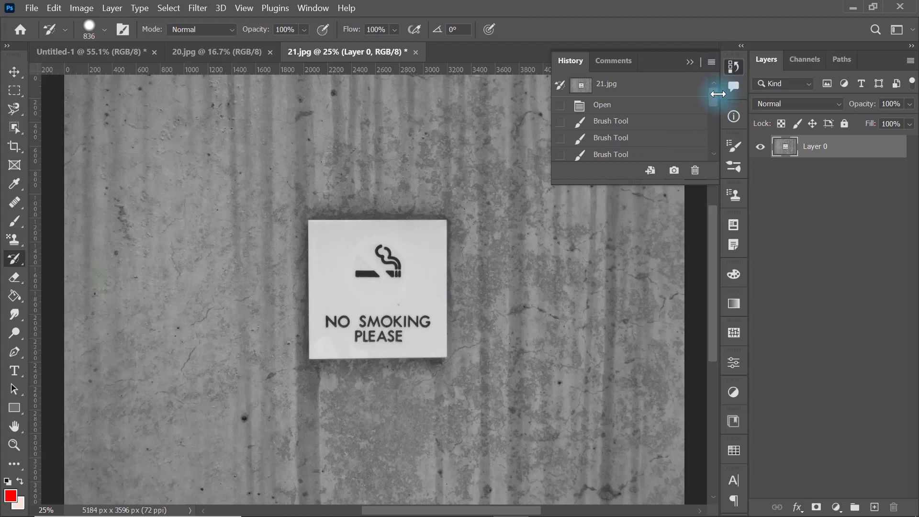
mouse_move(714, 96)
left_mouse_down()
mouse_move(708, 154)
mouse_move(711, 79)
mouse_move(697, 157)
left_mouse_up()
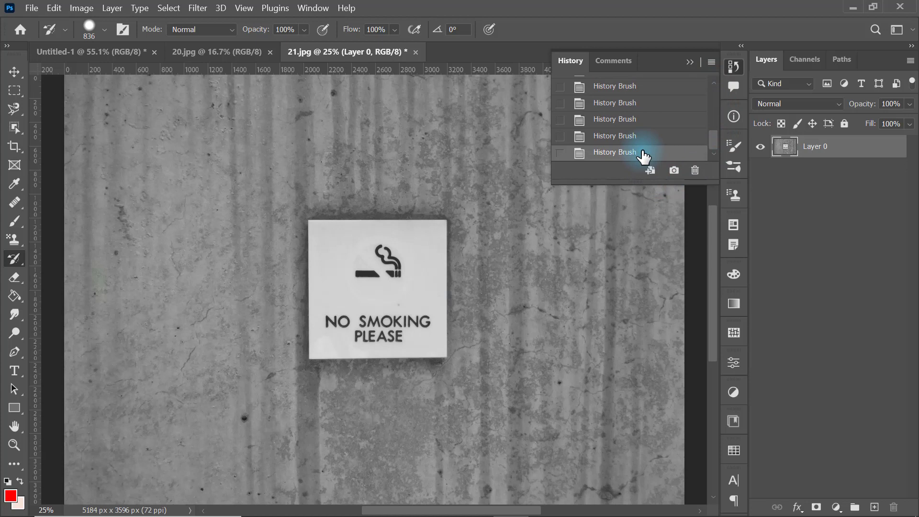
left_click(54, 8)
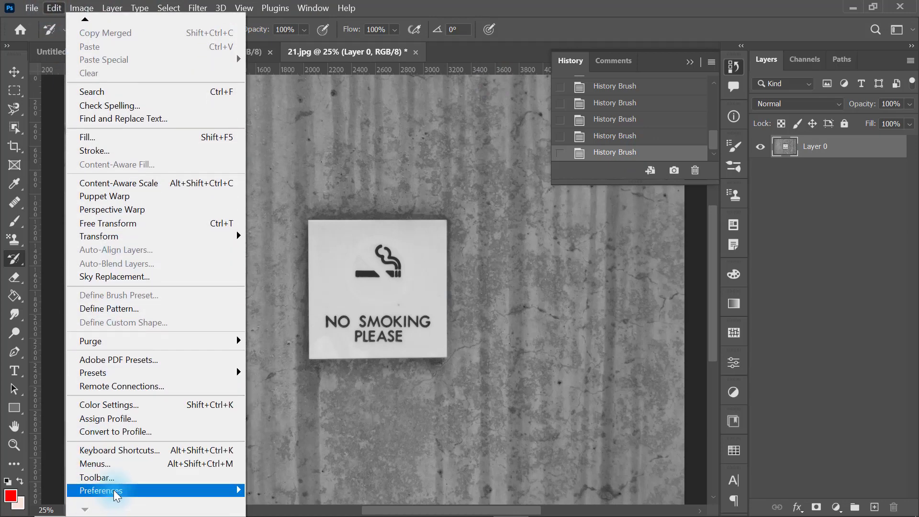
mouse_move(102, 490)
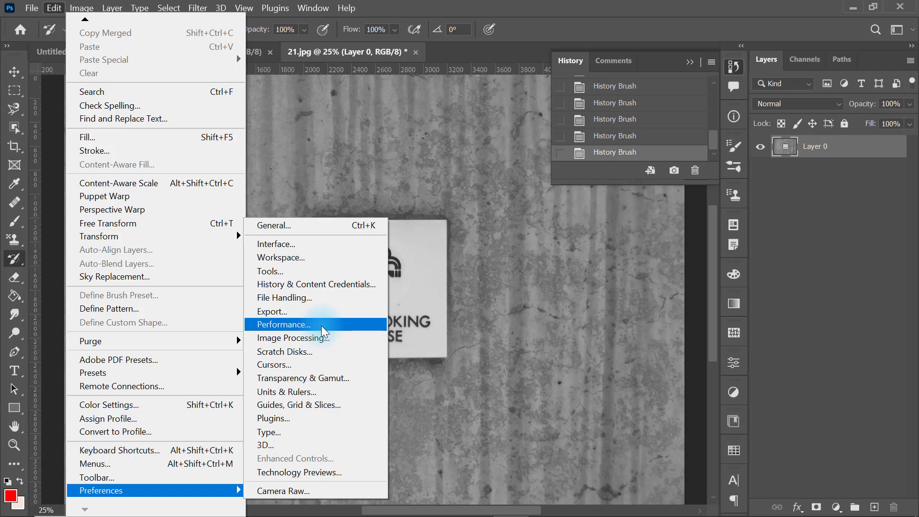
left_click(321, 325)
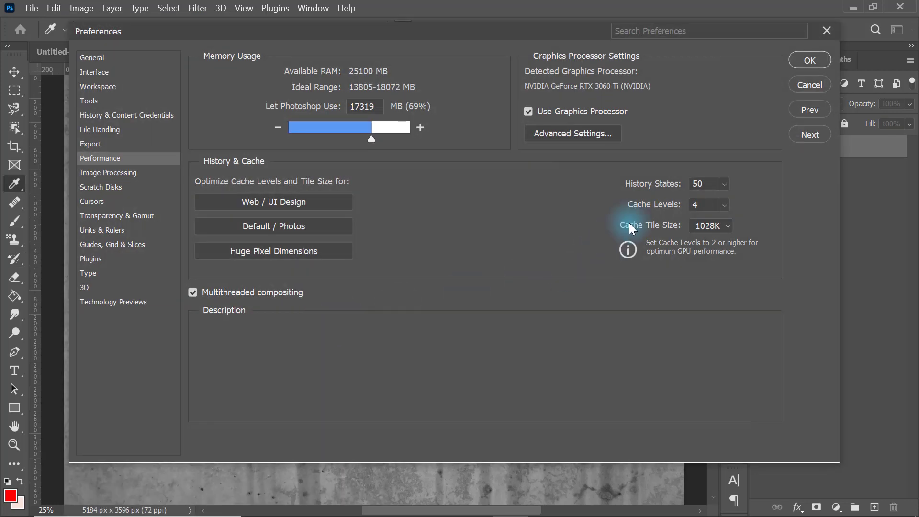
left_click(723, 202)
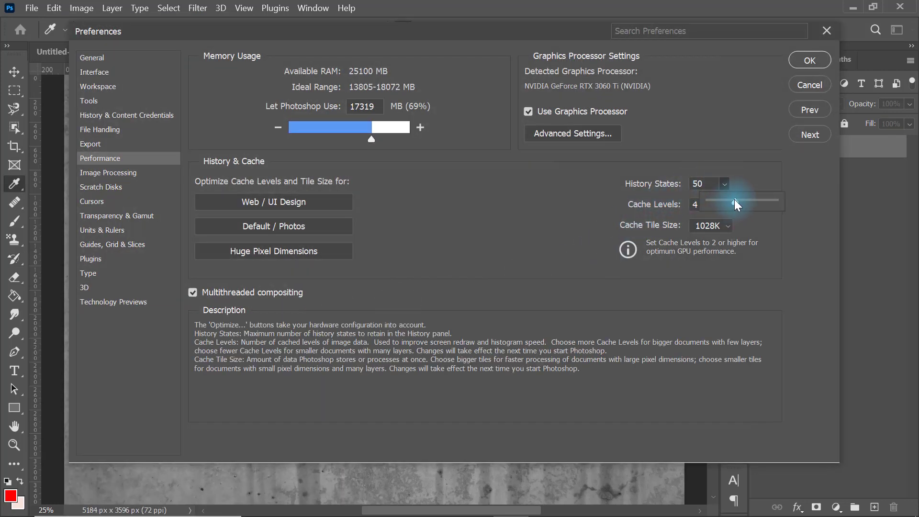
left_click_drag(735, 201, 834, 206)
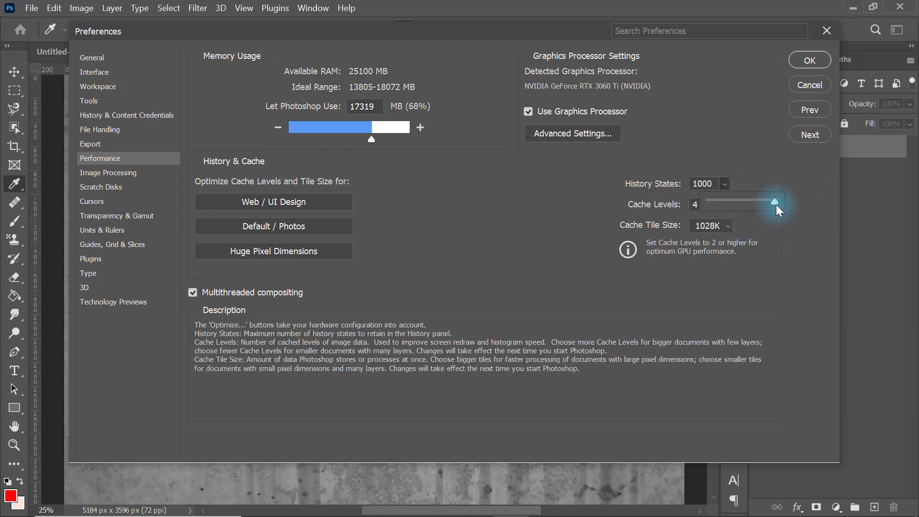
left_click_drag(771, 203, 736, 199)
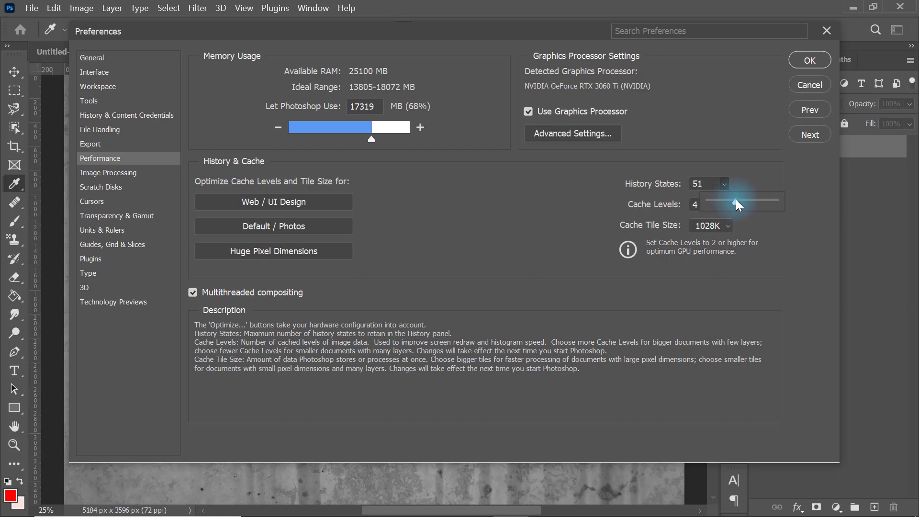
left_click(700, 185)
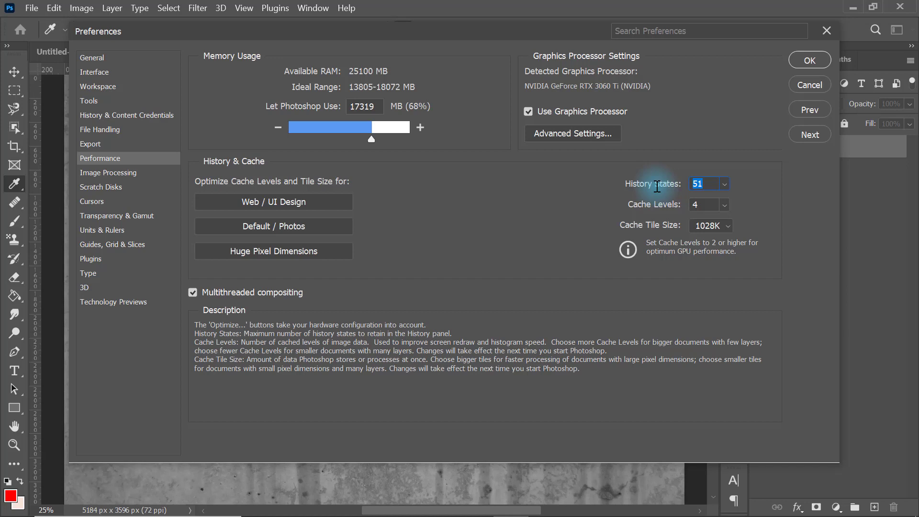
key("BackSpace")
key("BackSpace")
type("50")
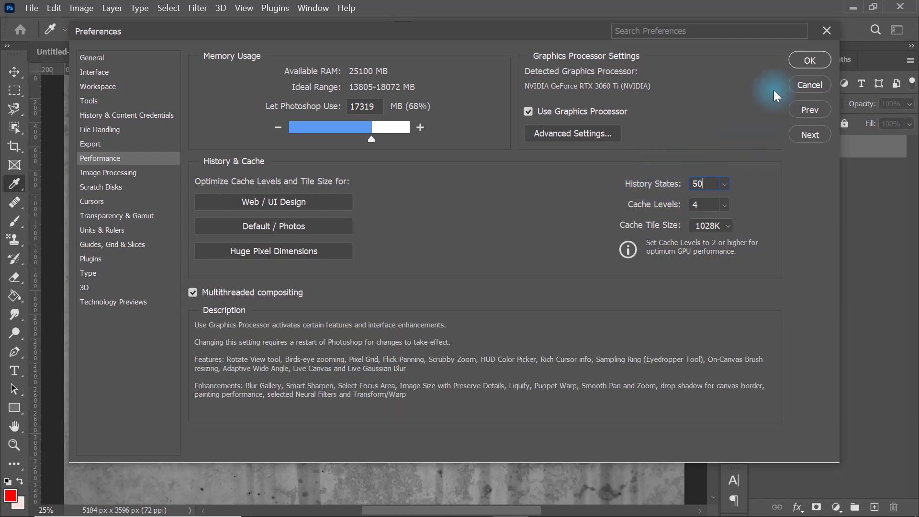
left_click(703, 184)
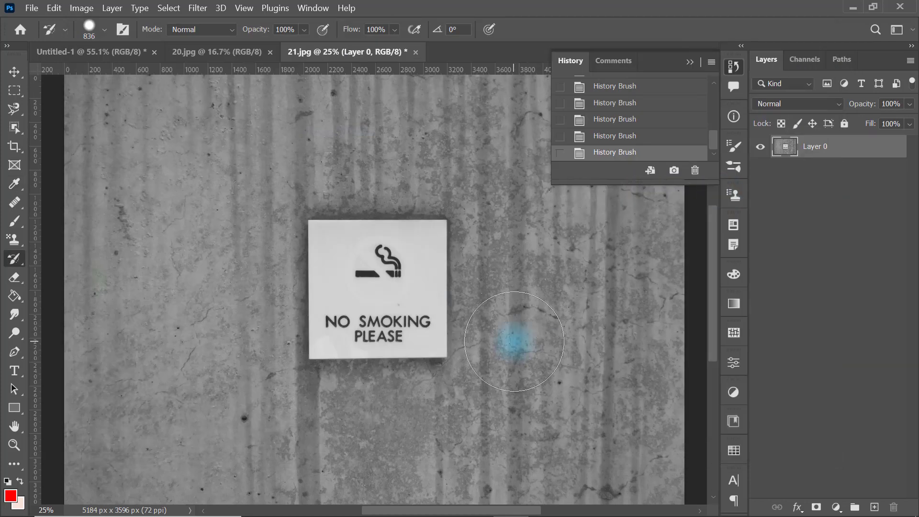
Step through the Make Layer and History Brush states in the History panel.
mouse_move(712, 140)
left_mouse_down()
mouse_move(716, 124)
mouse_move(709, 156)
left_mouse_up()
left_click(437, 300)
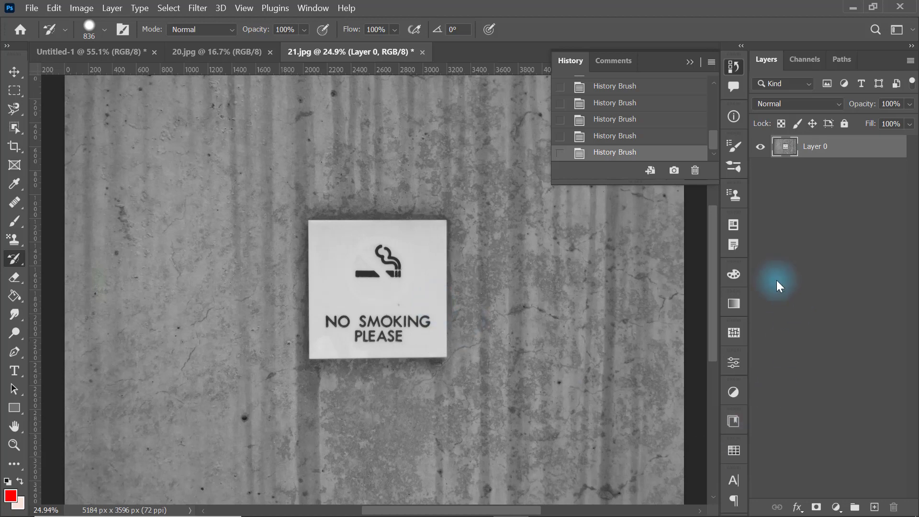
left_click_drag(714, 139, 713, 119)
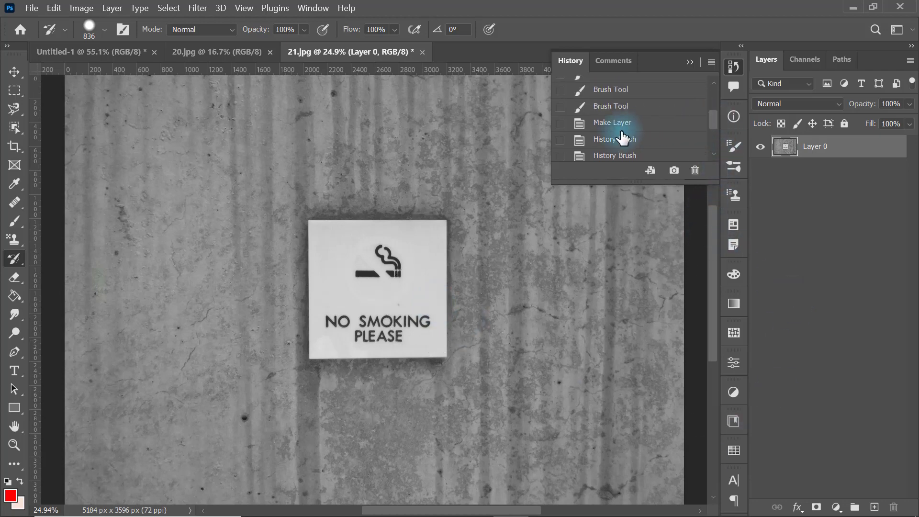
left_click(602, 128)
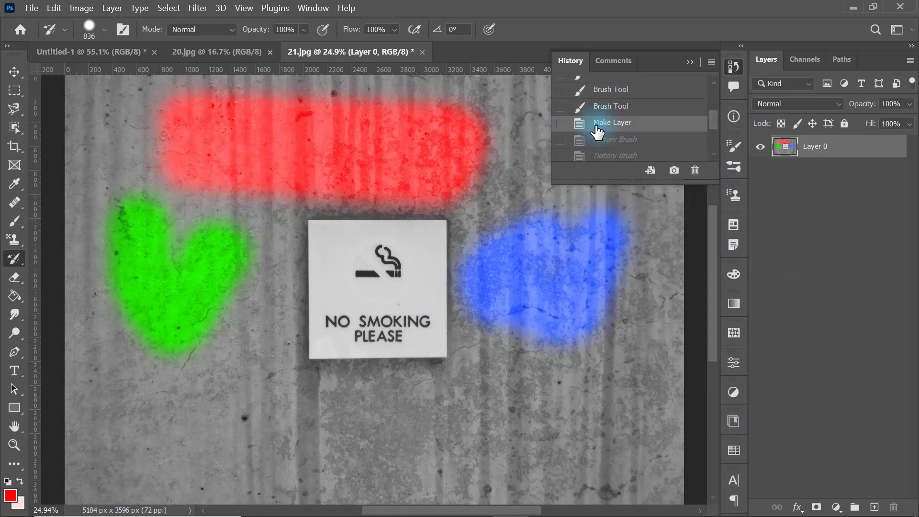
left_click(612, 144)
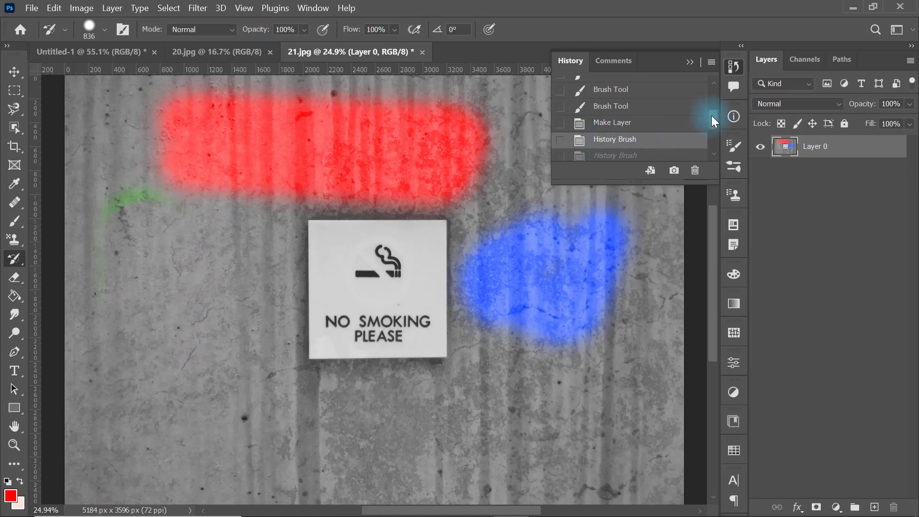
left_click_drag(712, 116, 707, 157)
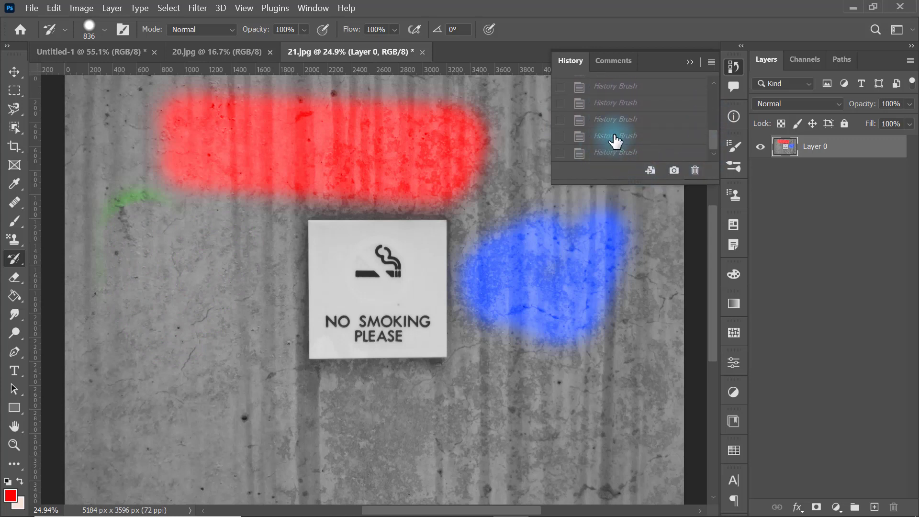
left_click(615, 138)
left_click(620, 123)
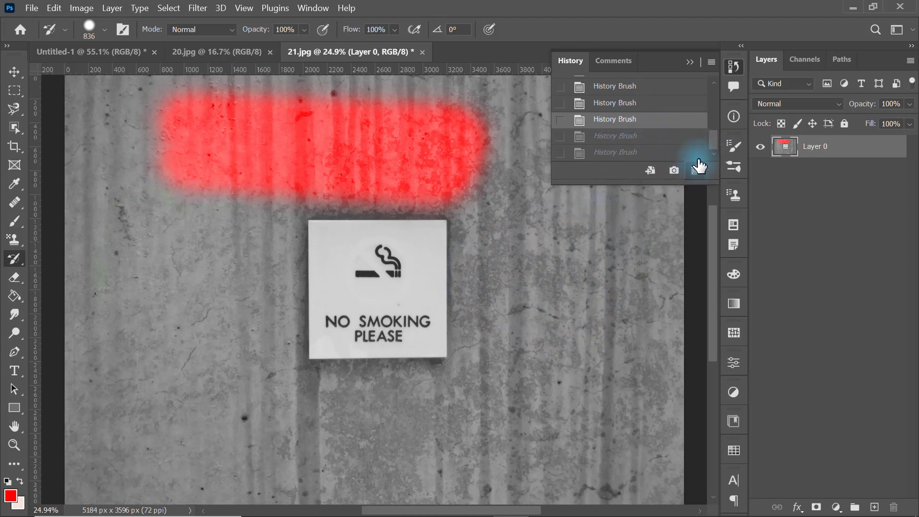
left_click(660, 152)
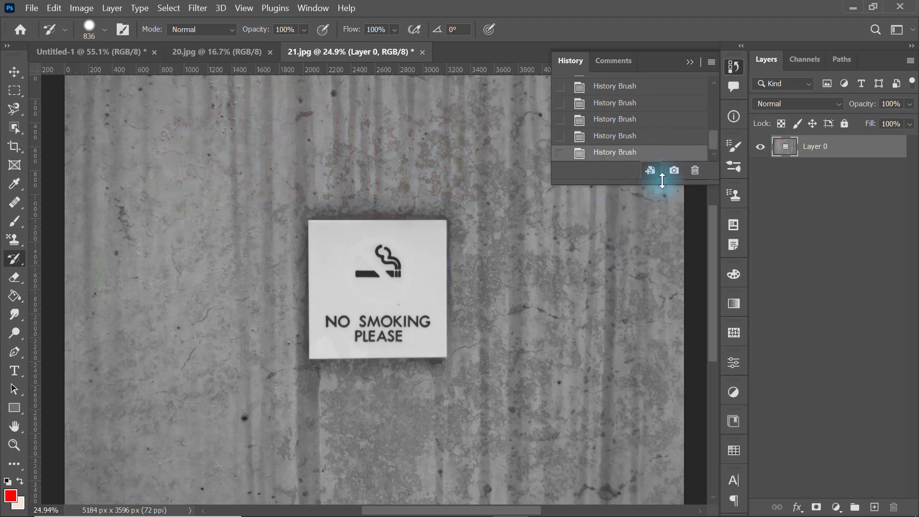
Delete the last two History Brush states, confirming Yes each time.
left_click(694, 171)
left_click(452, 217)
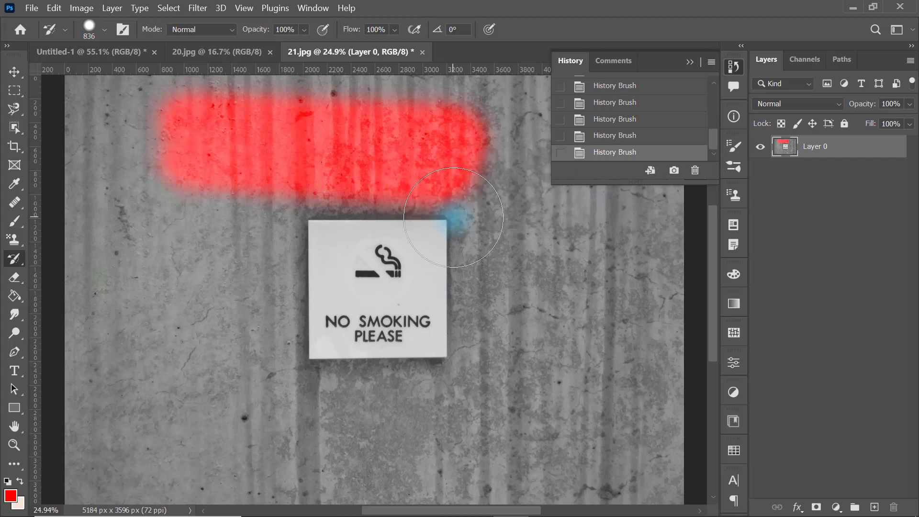
left_click(694, 171)
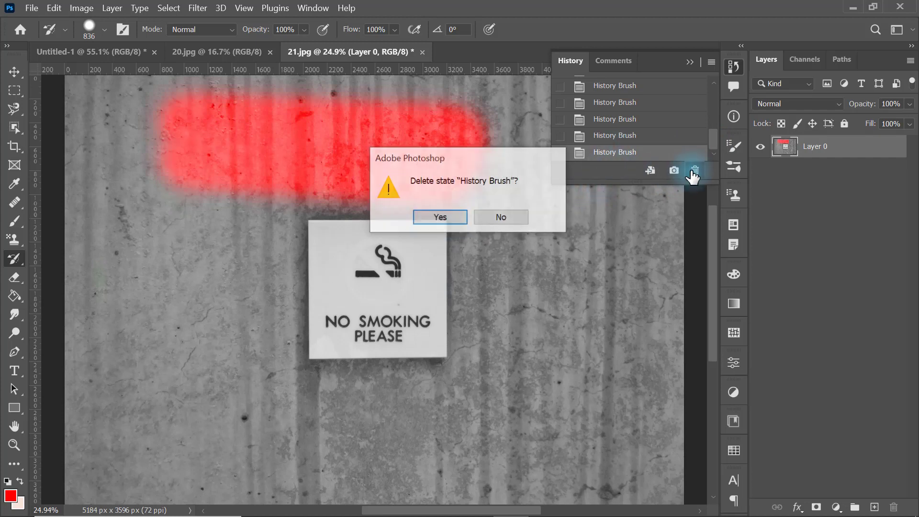
left_click(449, 220)
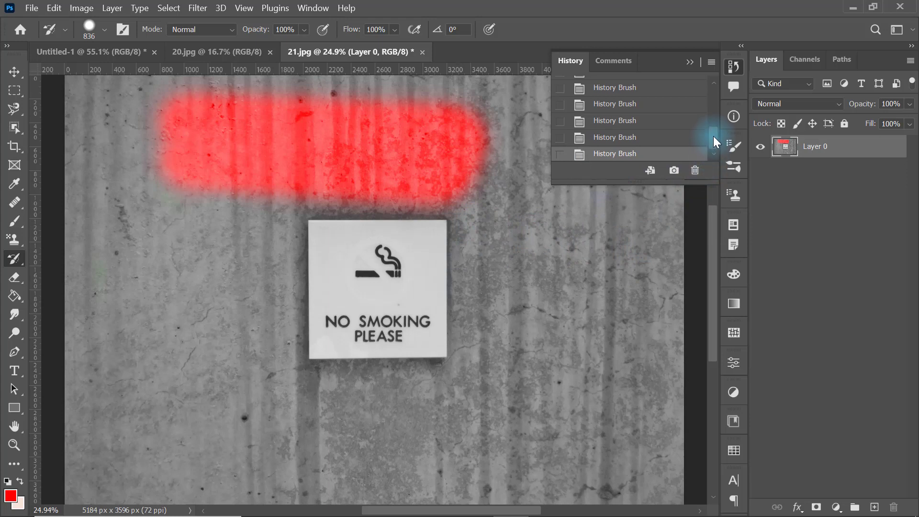
Scroll the History panel to its top, showing the 21.jpg snapshot and Open state.
mouse_move(712, 146)
left_mouse_down()
mouse_move(723, 97)
mouse_move(711, 150)
left_mouse_up()
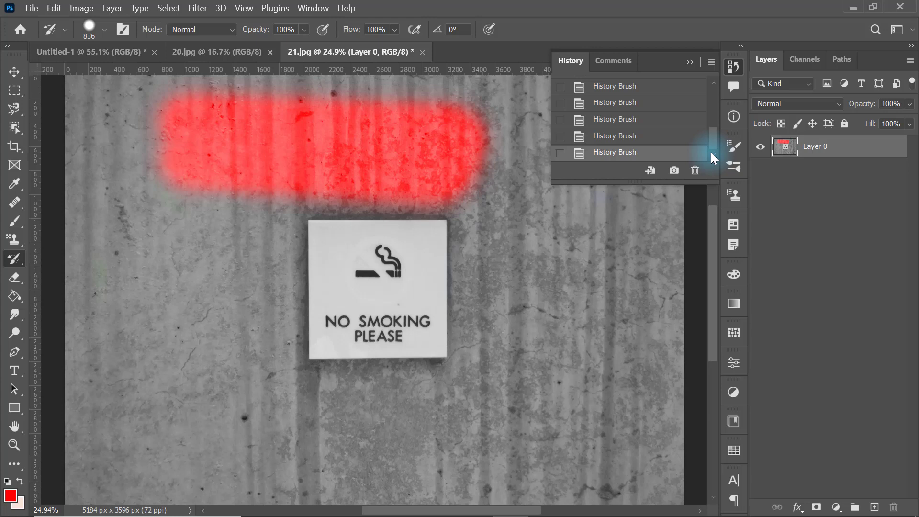
mouse_move(711, 140)
left_mouse_down()
mouse_move(722, 90)
mouse_move(718, 147)
left_mouse_up()
left_click_drag(708, 143, 720, 81)
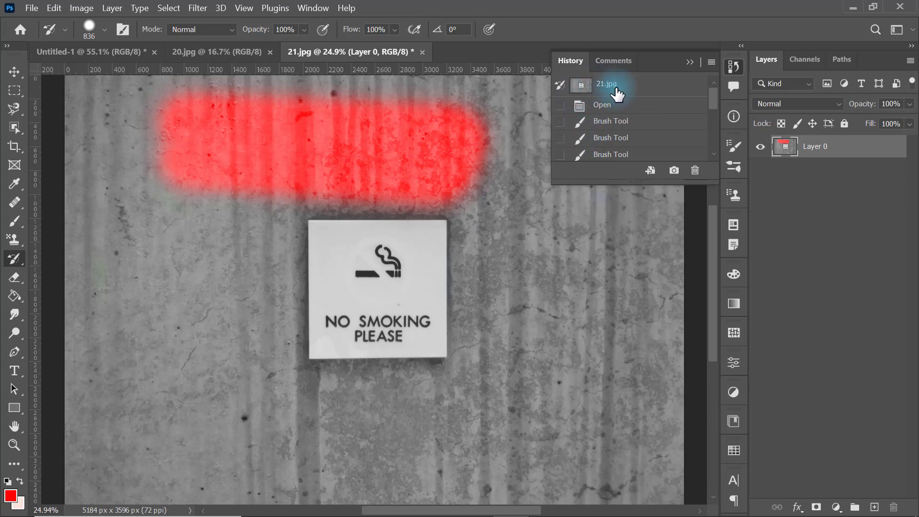
Create Snapshot 1, then paint a red Color-mode stroke right of the sign.
left_click(674, 172)
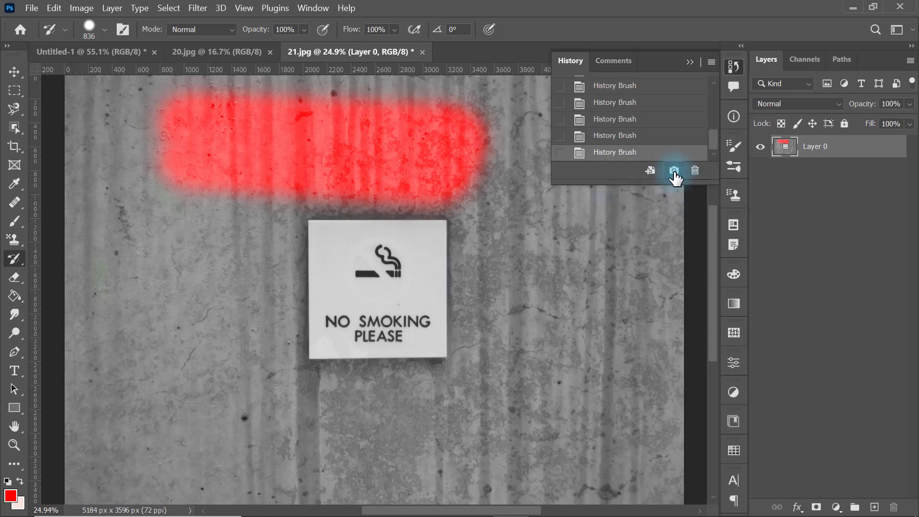
left_click_drag(711, 150, 715, 82)
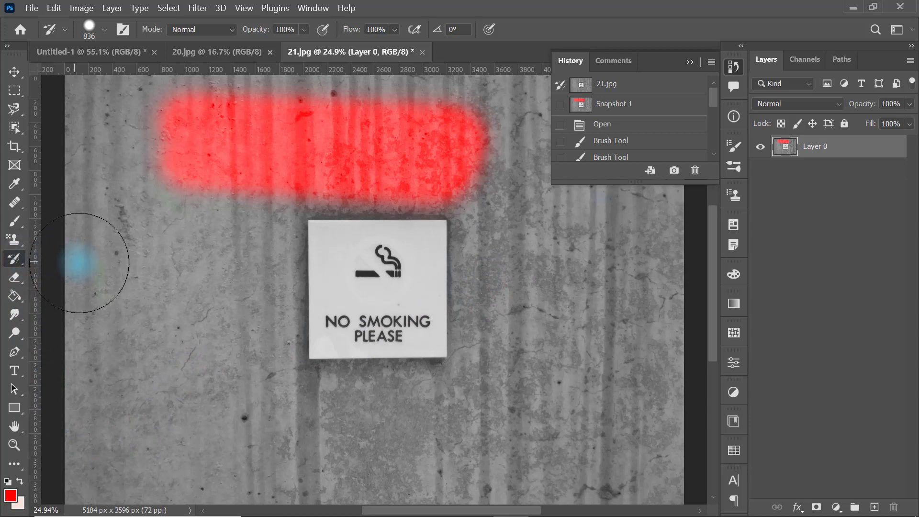
key("b")
left_click_drag(597, 275, 550, 330)
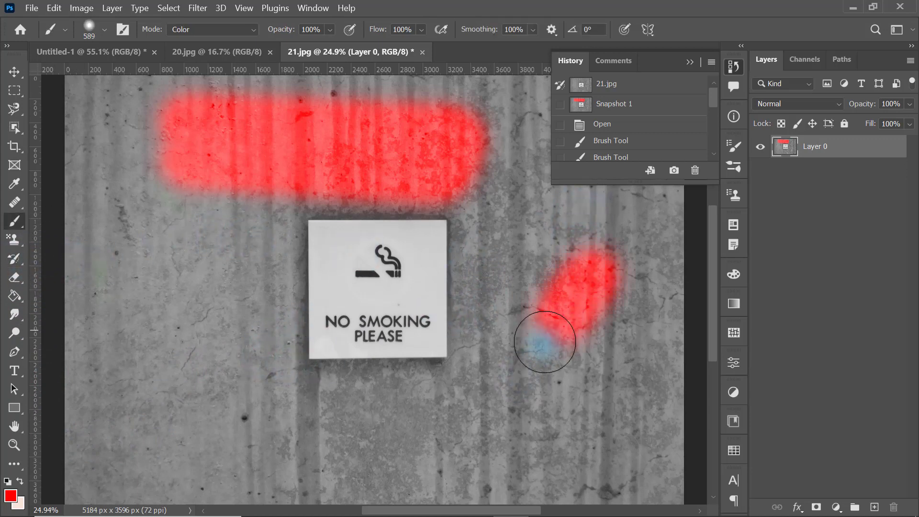
left_click_drag(712, 139, 711, 83)
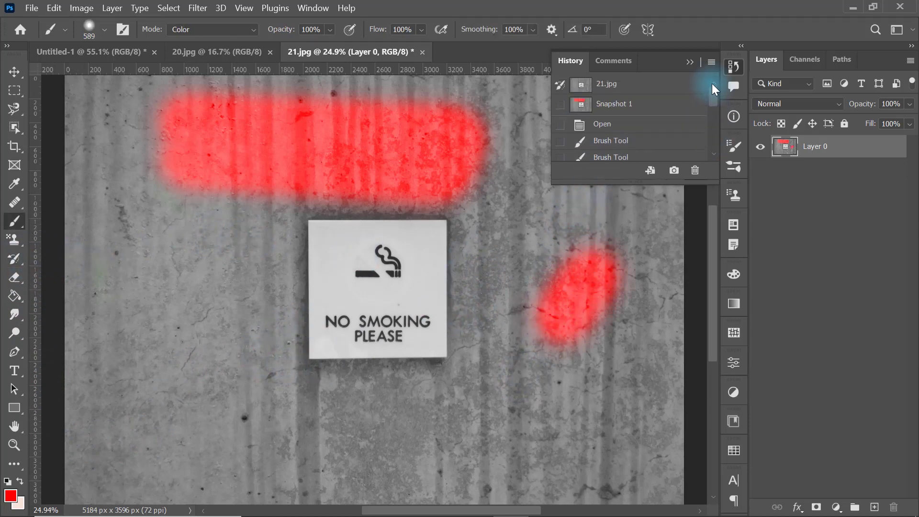
Revert the photo to its original 21.jpg state and show the History panel menu.
left_click(560, 105)
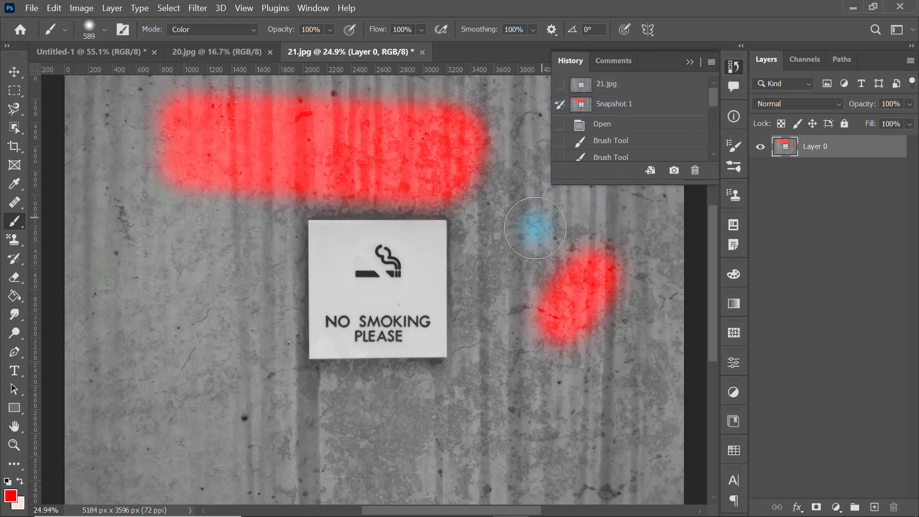
left_click(648, 110)
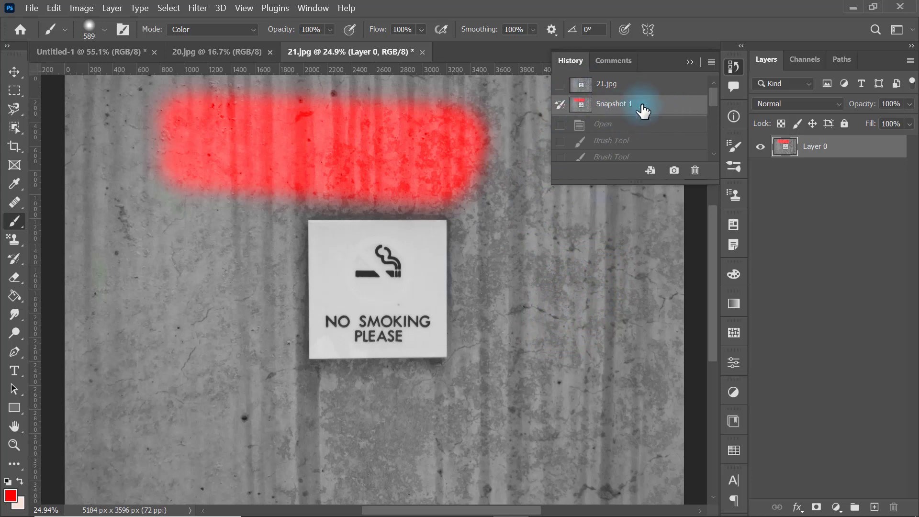
left_click(605, 85)
left_click(560, 85)
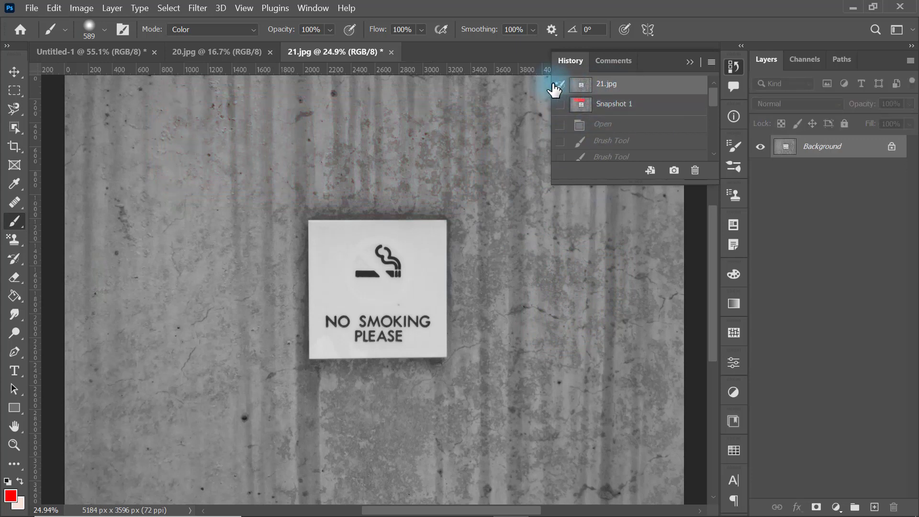
left_click(594, 90)
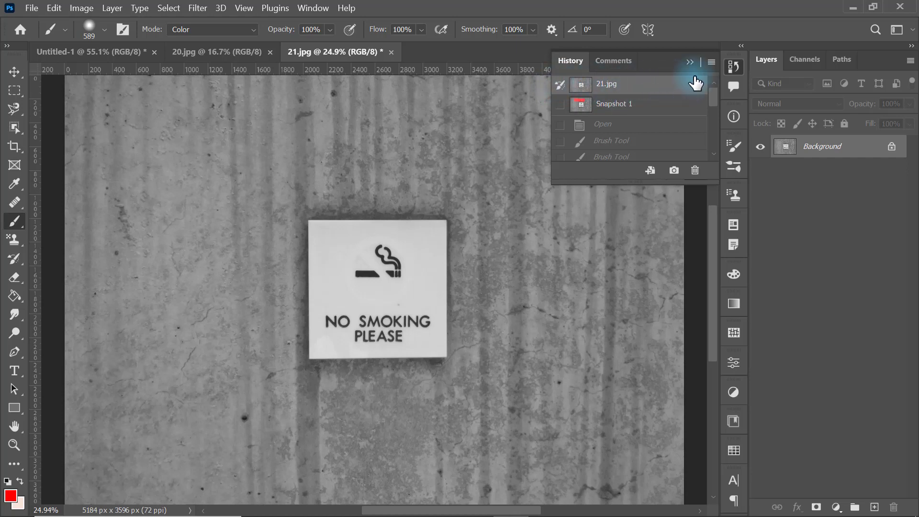
left_click(711, 62)
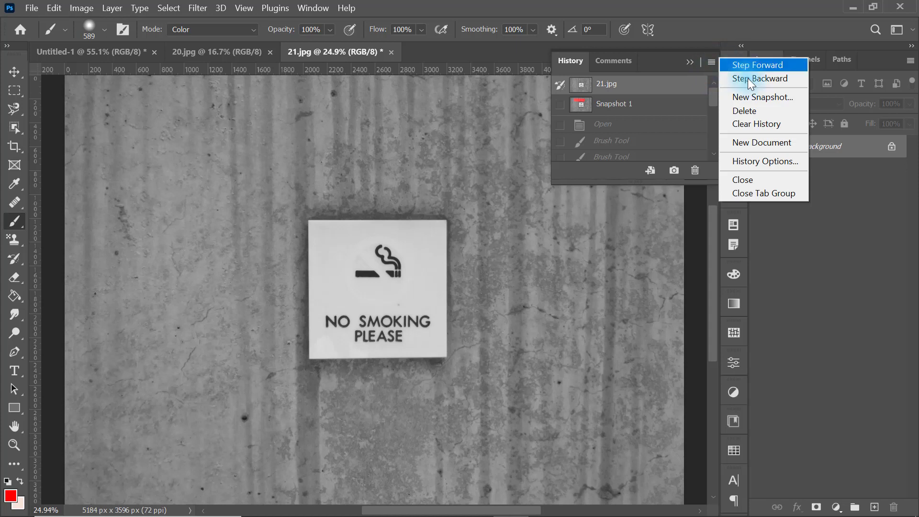
Clear 21.jpg's history states, delete Snapshot 1, and switch to the 20.jpg flower photo.
left_click(774, 123)
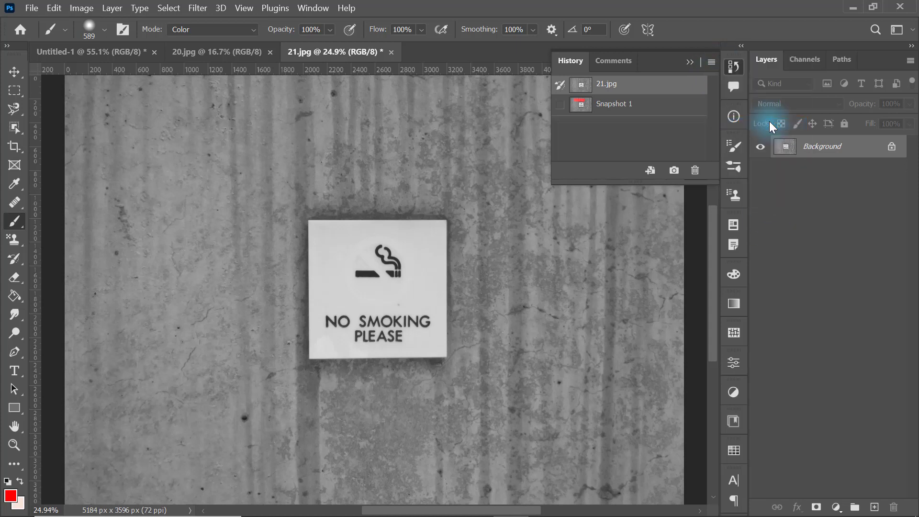
left_click(641, 115)
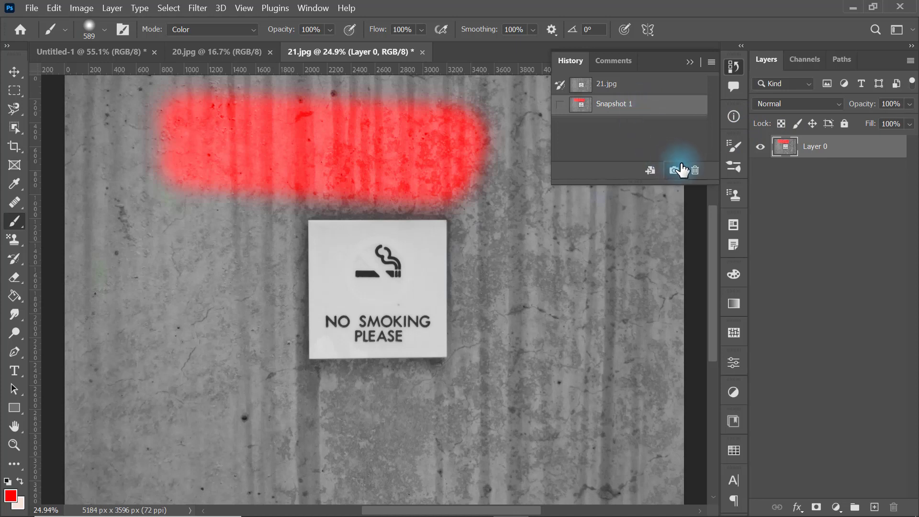
left_click(694, 170)
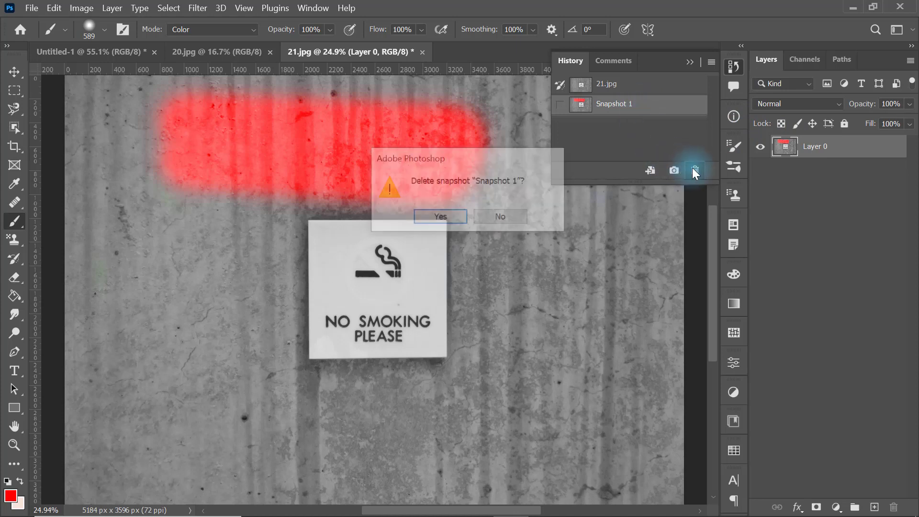
left_click(444, 216)
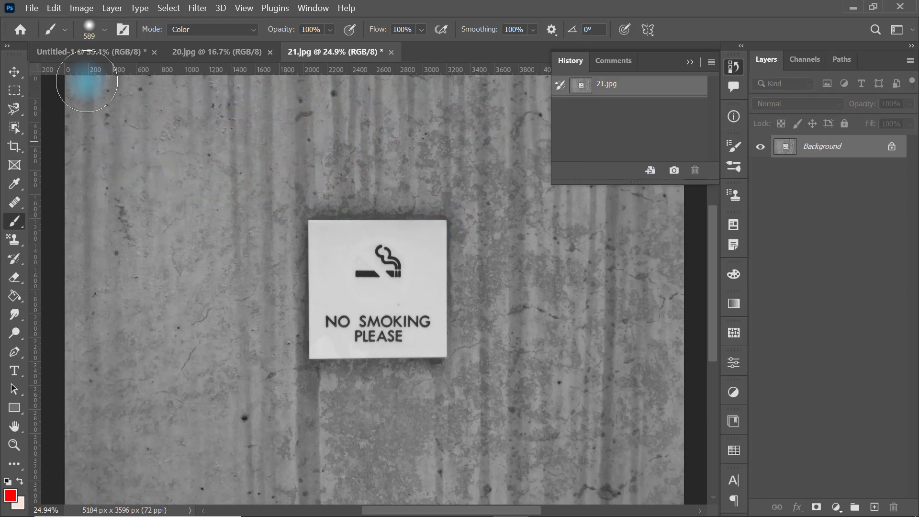
left_click(208, 53)
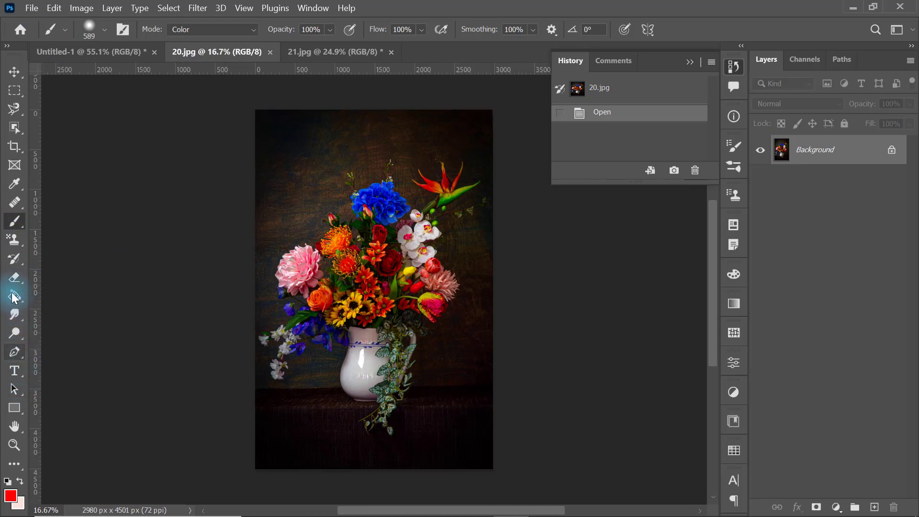
Switch to the Art History Brush with Tight Short style in Normal mode, hiding the History panel.
right_click(14, 259)
left_click(63, 269)
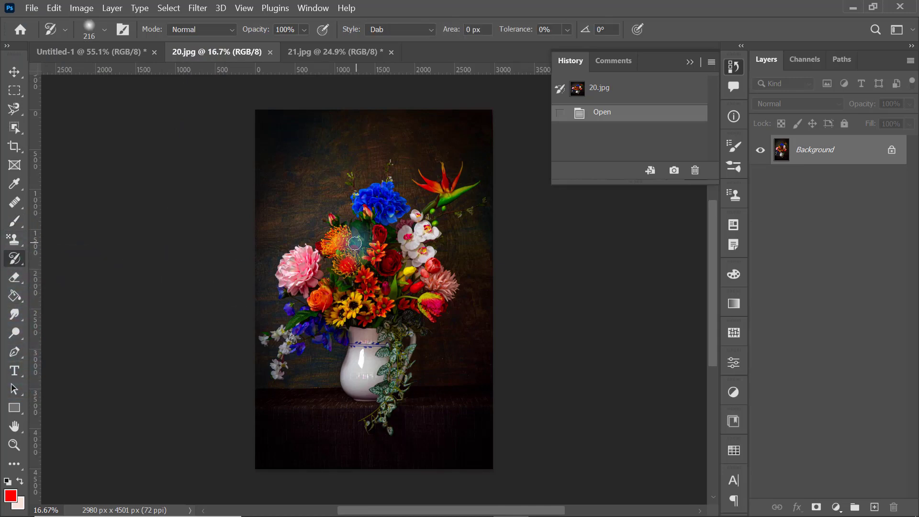
scroll(354, 215, "up", 3)
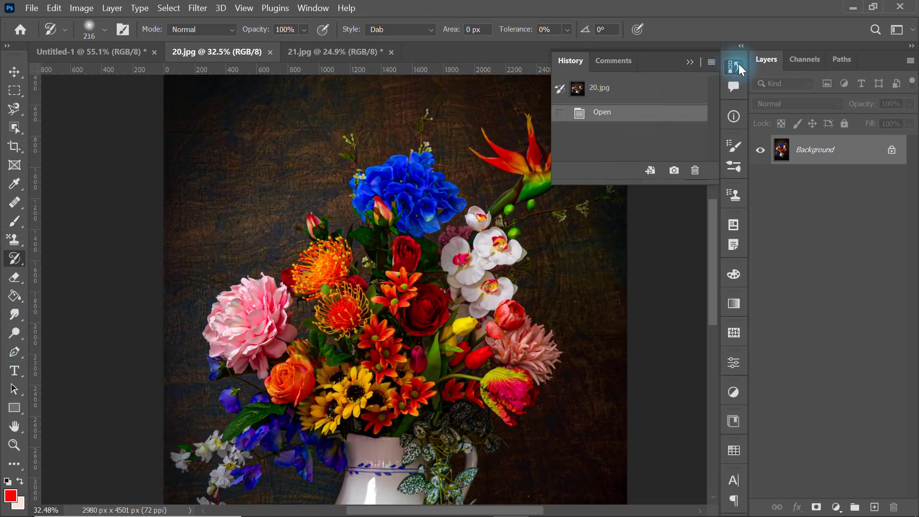
left_click(735, 66)
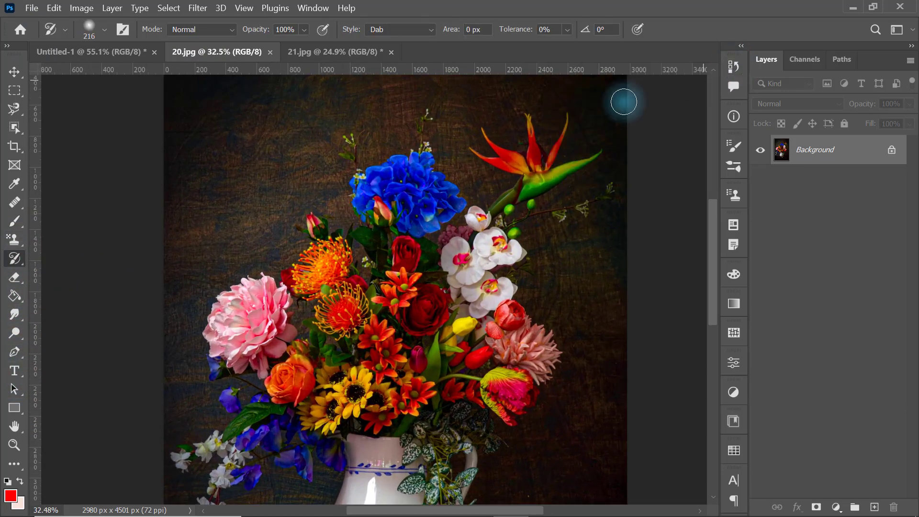
left_click(404, 30)
left_click(402, 39)
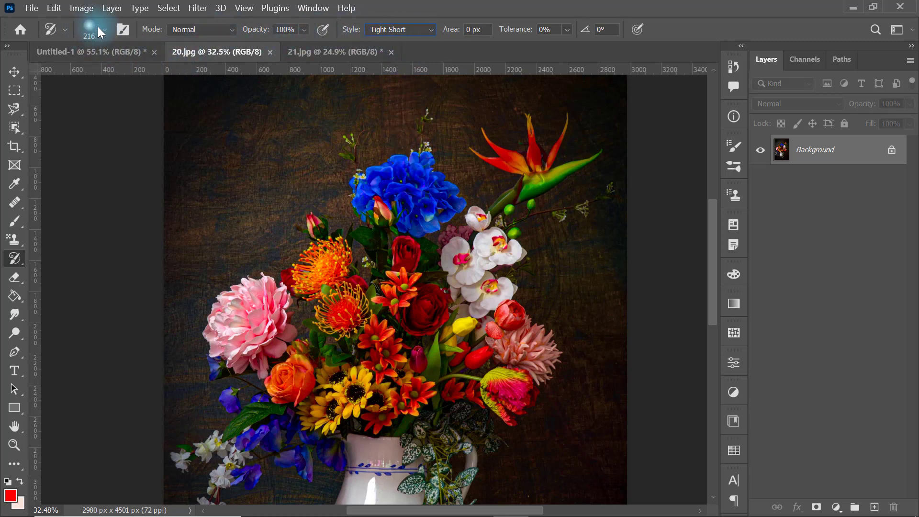
left_click(180, 29)
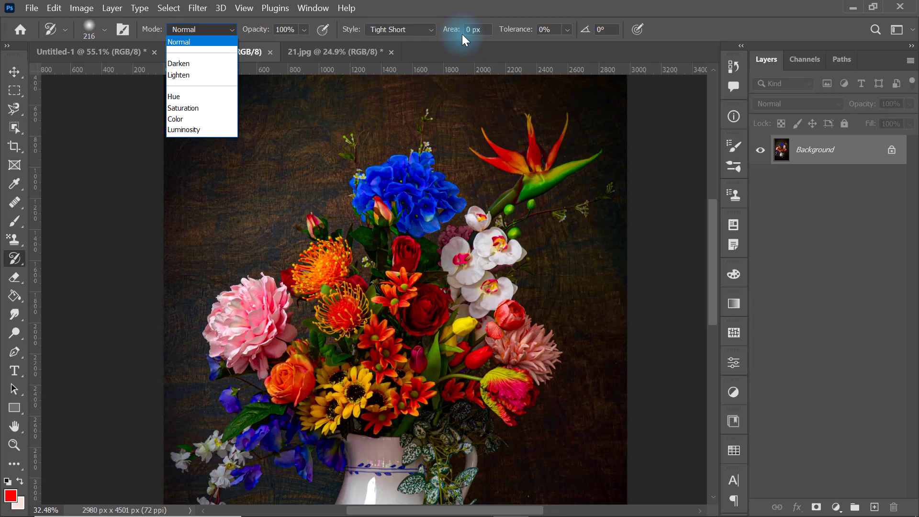
left_click(228, 31)
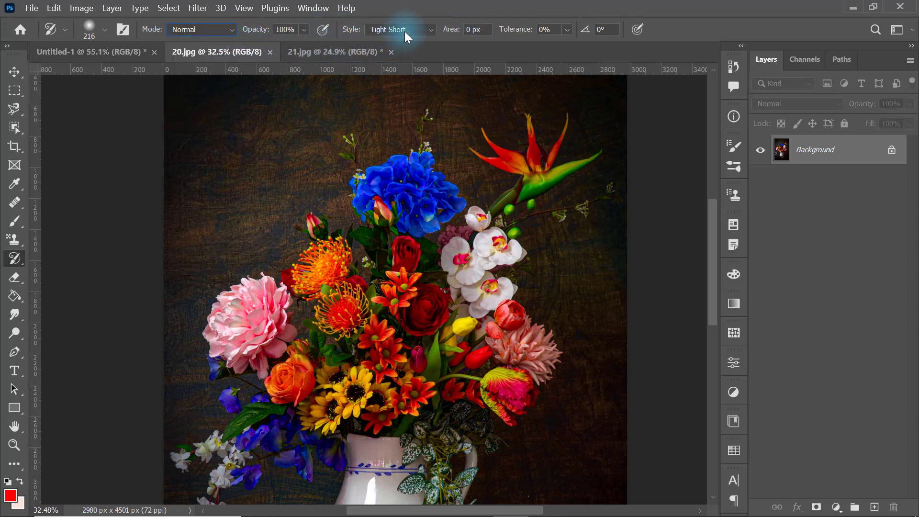
Smear the blue hydrangea with Art History strokes, shrink the brush to 52 px, and dab the white orchid.
mouse_move(422, 212)
left_mouse_down()
mouse_move(420, 190)
mouse_move(389, 221)
mouse_move(372, 163)
left_mouse_up()
mouse_move(440, 278)
left_mouse_down()
mouse_move(419, 286)
mouse_move(479, 279)
mouse_move(471, 288)
left_mouse_up()
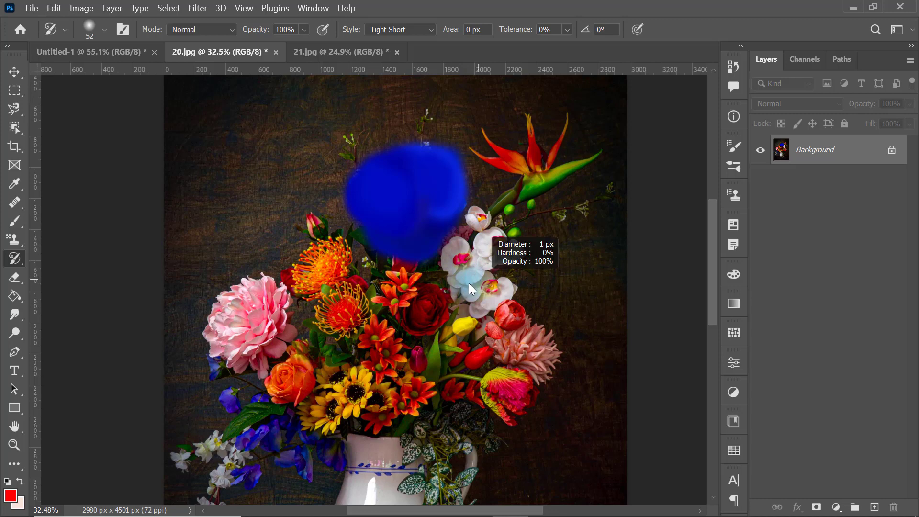
scroll(469, 285, "up", 2)
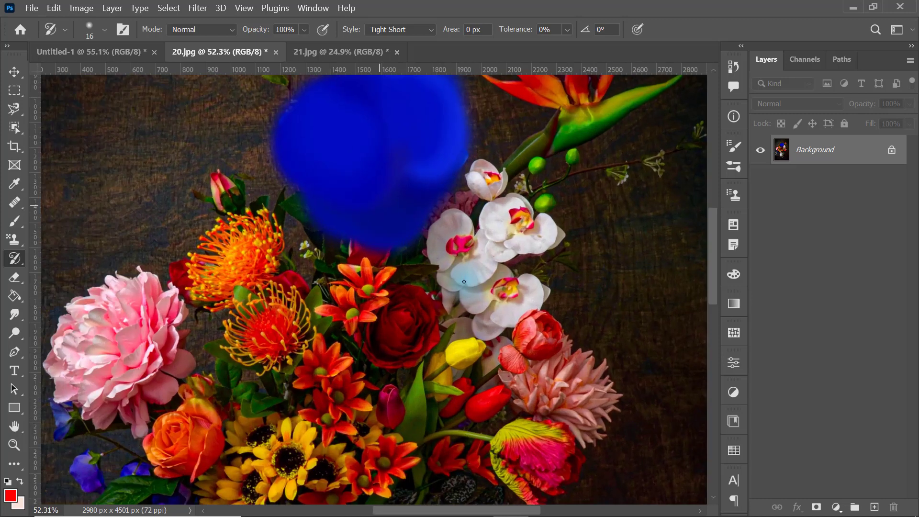
scroll(469, 286, "up", 2)
scroll(466, 281, "up", 2)
scroll(467, 282, "down", 2)
mouse_move(502, 320)
left_mouse_down()
mouse_move(480, 329)
mouse_move(459, 306)
mouse_move(526, 268)
mouse_move(498, 290)
mouse_move(450, 271)
mouse_move(489, 274)
left_mouse_up()
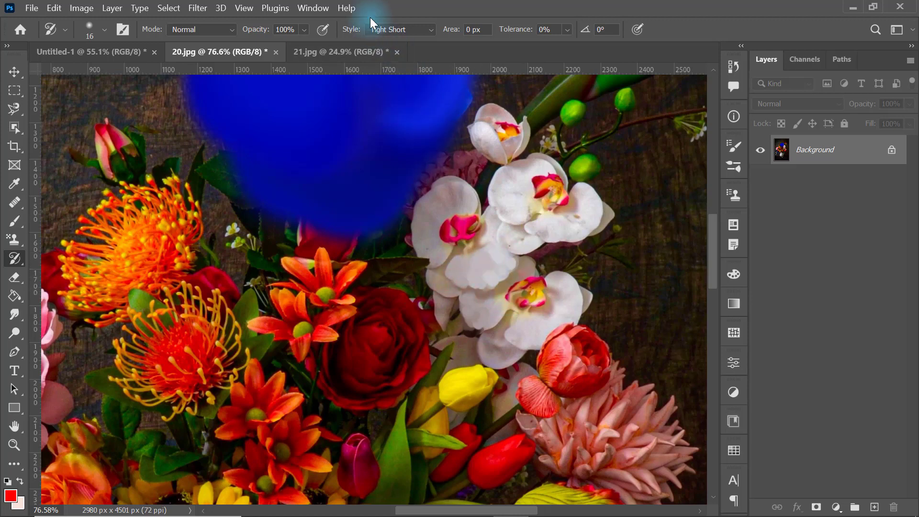
Change the paint style to Tight Medium and streak it over the right orchid.
left_click(385, 29)
left_click(394, 52)
mouse_move(543, 216)
left_mouse_down()
mouse_move(583, 202)
mouse_move(558, 166)
mouse_move(536, 238)
left_mouse_up()
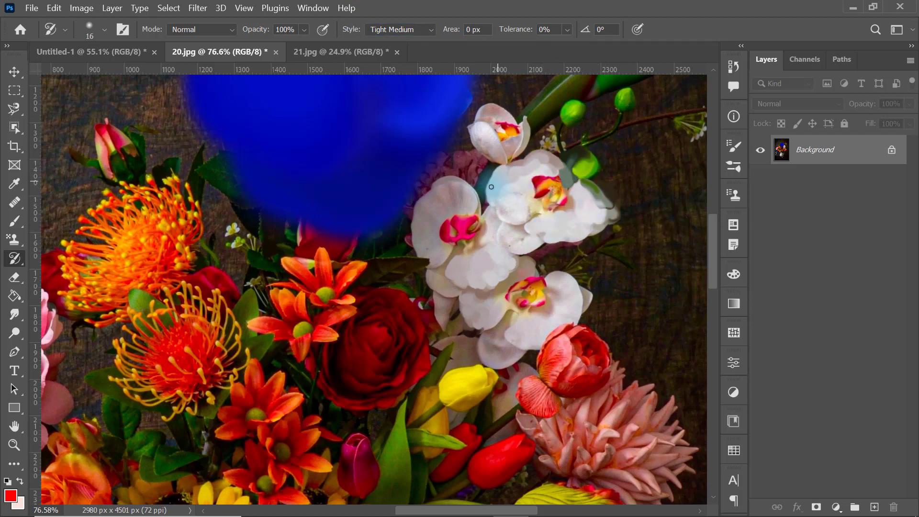
right_click(15, 259)
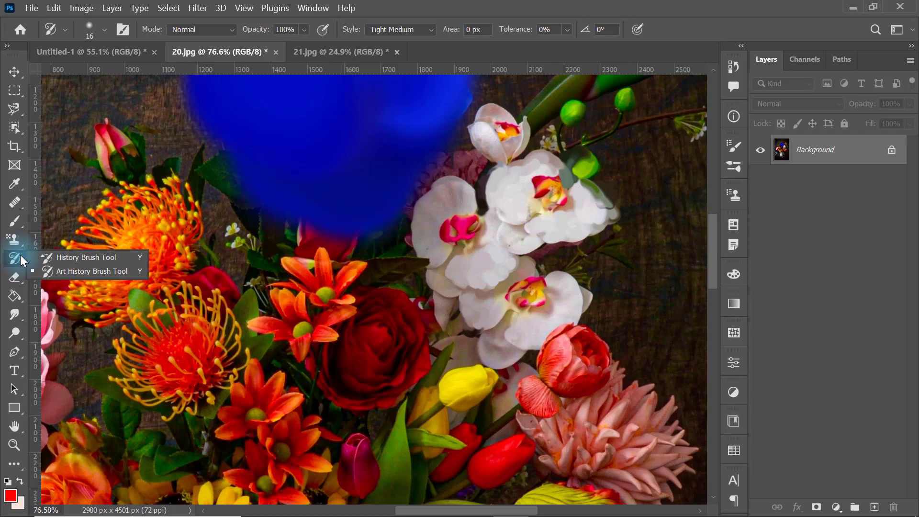
With the regular History Brush at about 213 px, paint the original flowers back over the blue smear.
left_click(70, 258)
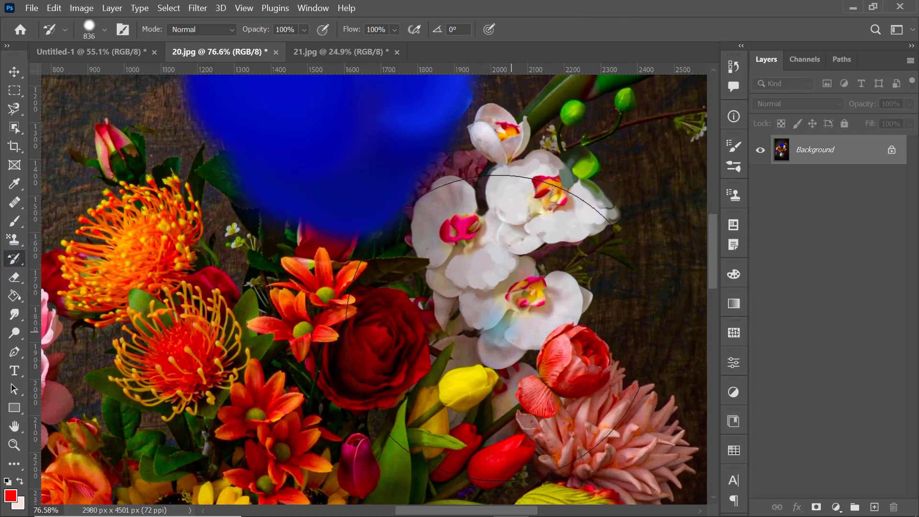
left_click_drag(466, 308, 294, 329)
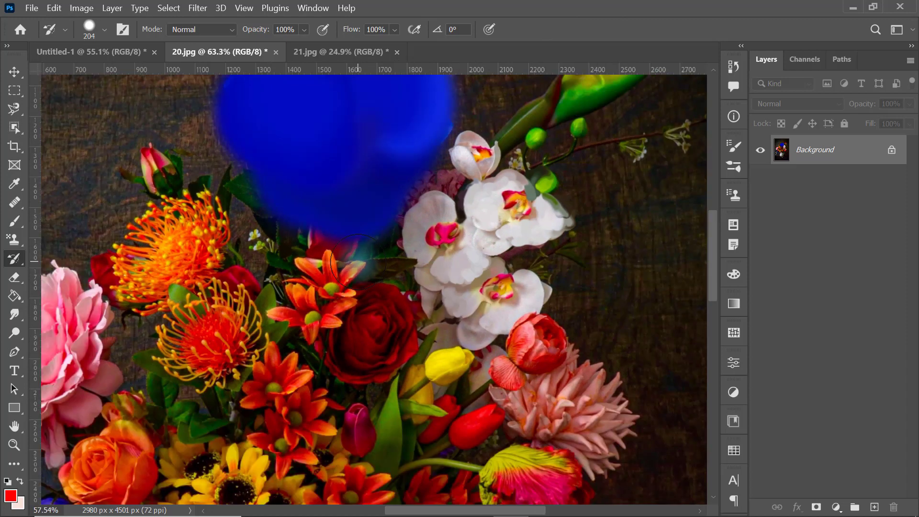
scroll(335, 297, "down", 3)
scroll(373, 277, "down", 2)
scroll(382, 269, "down", 1)
mouse_move(382, 268)
left_mouse_down()
mouse_move(324, 246)
mouse_move(344, 256)
mouse_move(311, 220)
mouse_move(383, 177)
mouse_move(402, 186)
mouse_move(447, 174)
mouse_move(416, 241)
mouse_move(426, 246)
mouse_move(410, 287)
mouse_move(400, 277)
mouse_move(351, 299)
left_mouse_up()
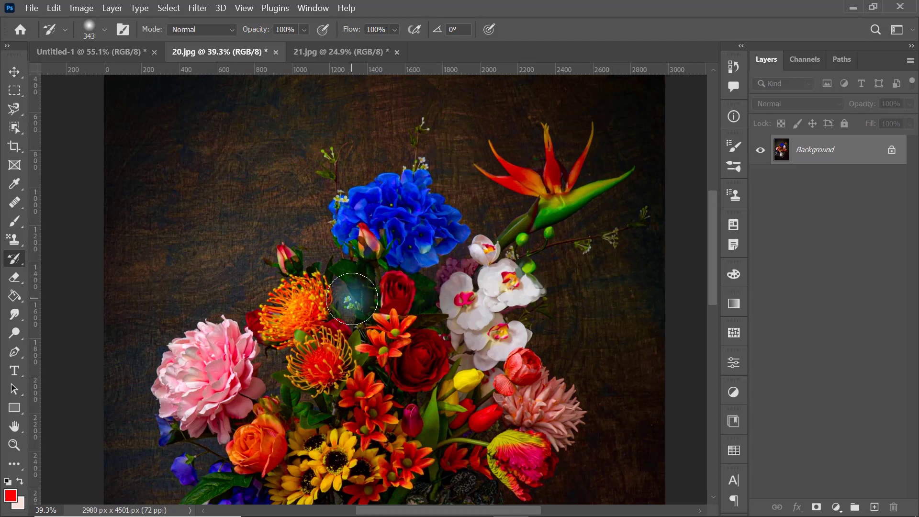
Keep the regular History Brush selected in the history-brush flyout.
right_click(14, 261)
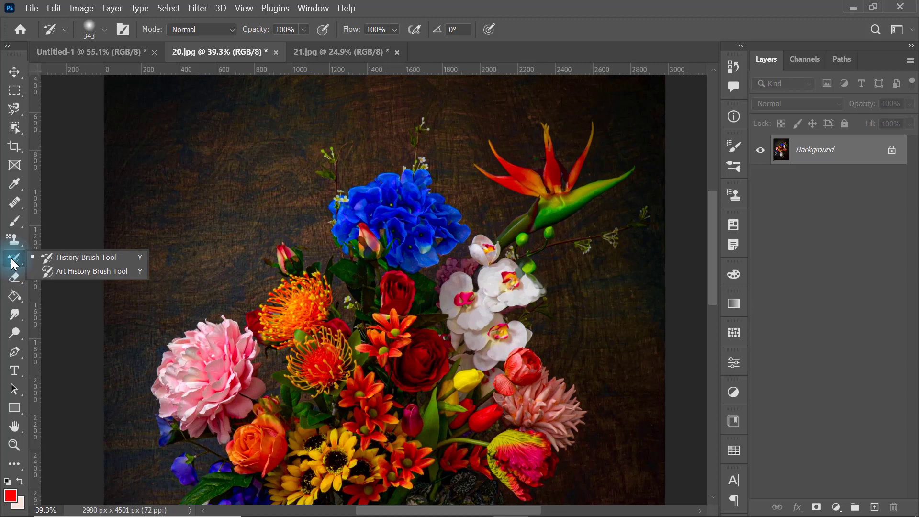
left_click(258, 267)
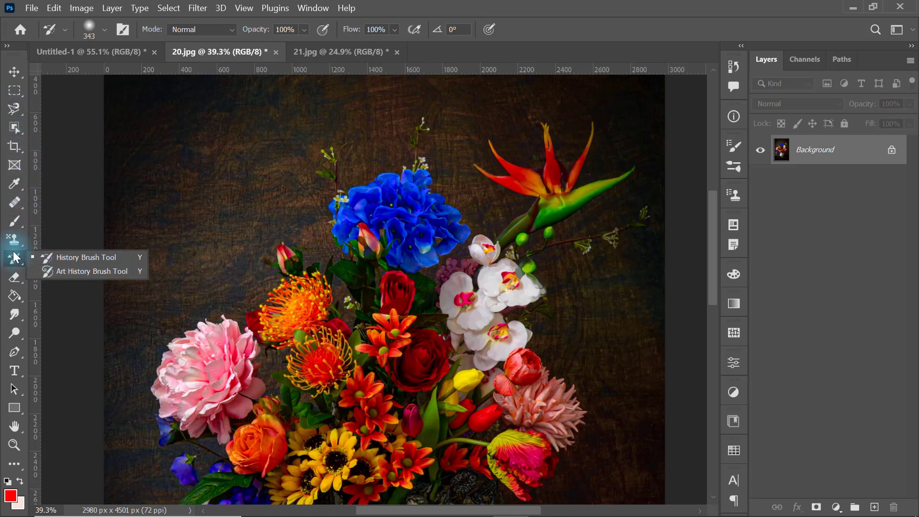
left_click_drag(15, 263, 280, 380)
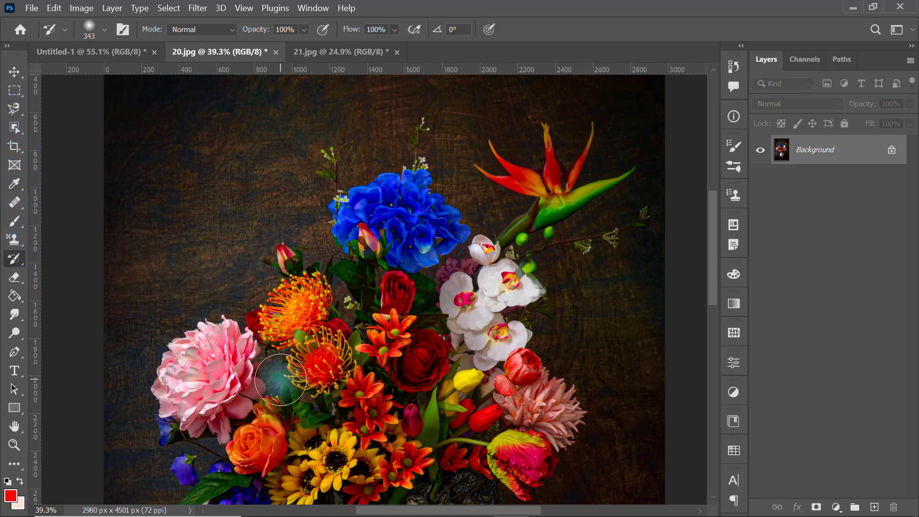